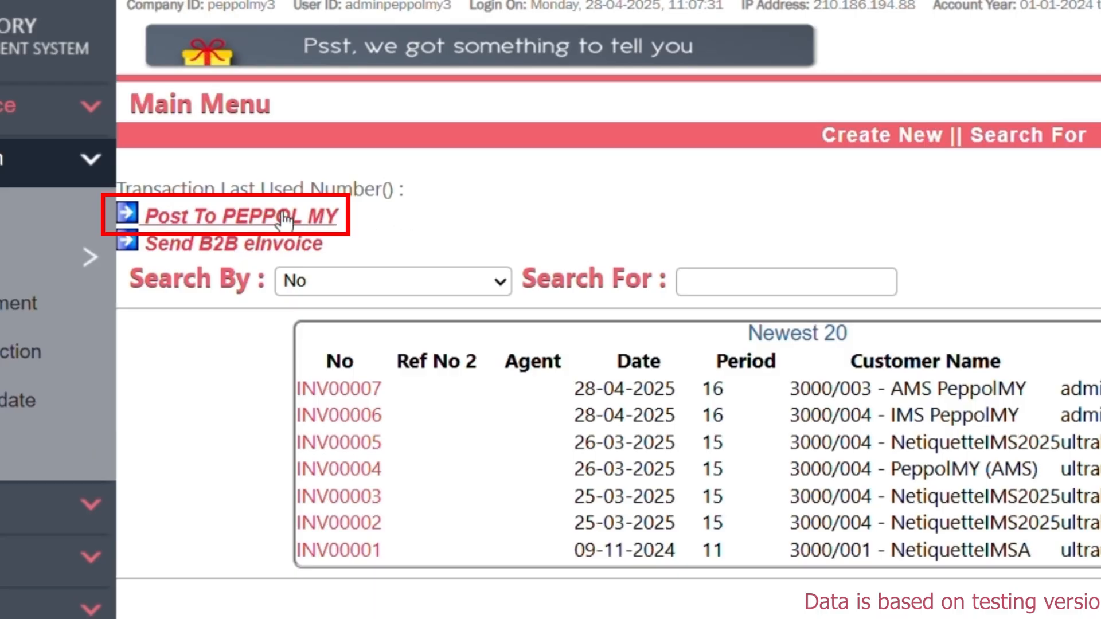
- Post invoice INV00007 from Period 16 - Apr 2025 to PEPPOL MY and check its submission status
left_click(285, 220)
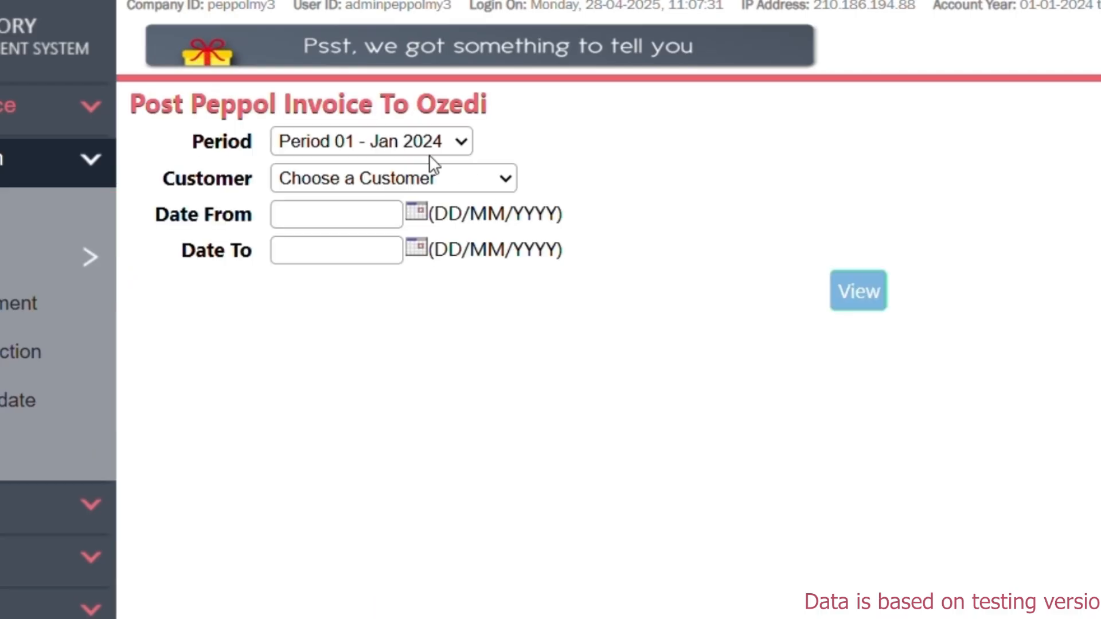
left_click(431, 147)
left_click(435, 515)
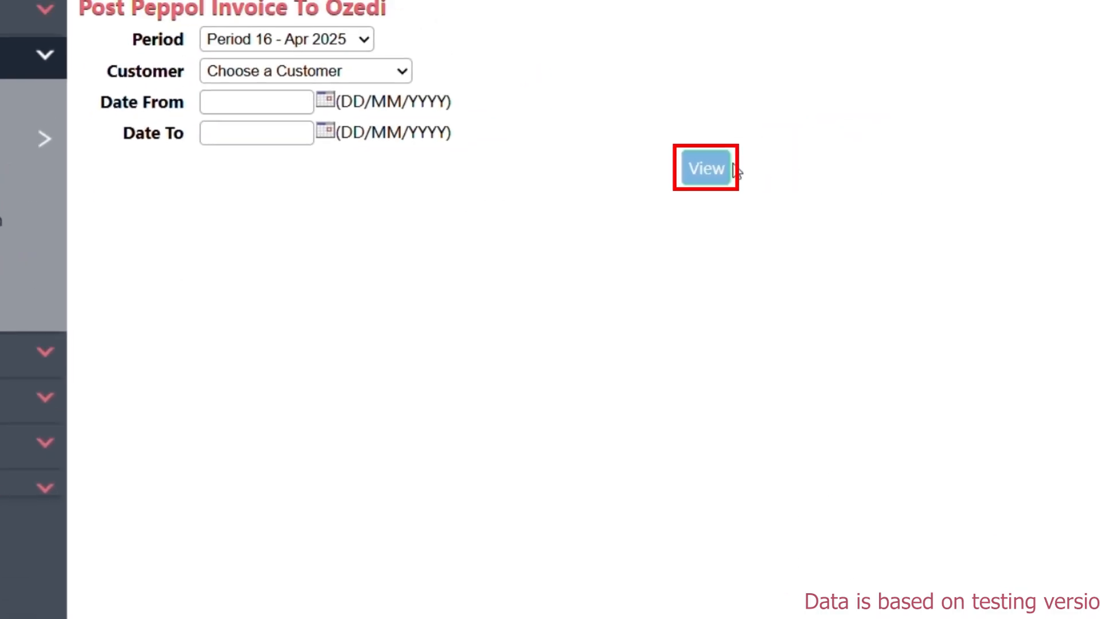
left_click(860, 267)
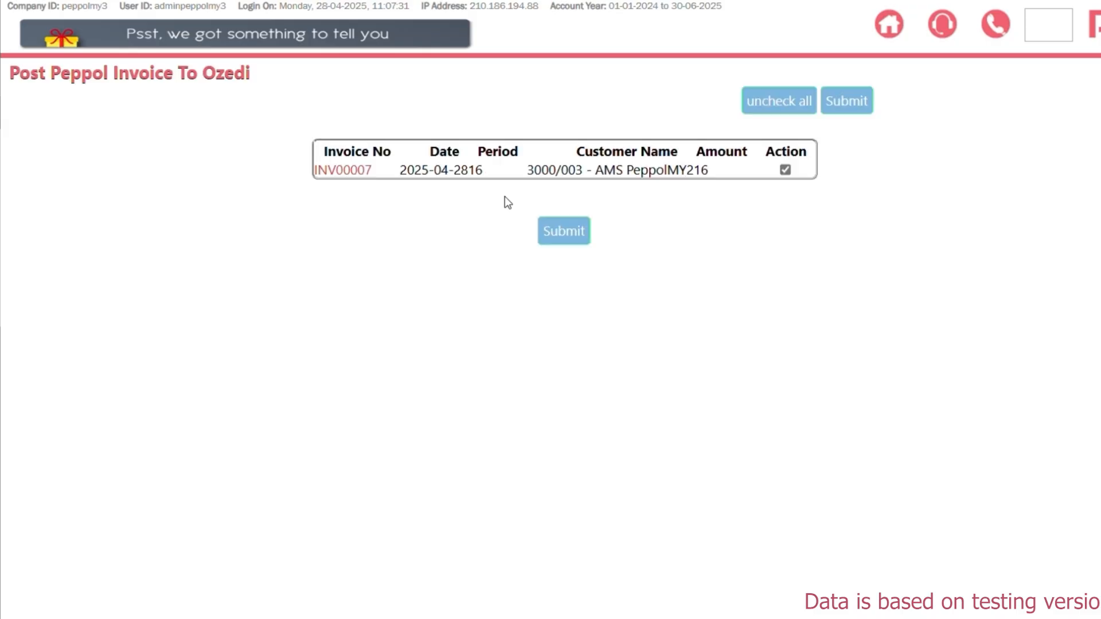
left_click(580, 237)
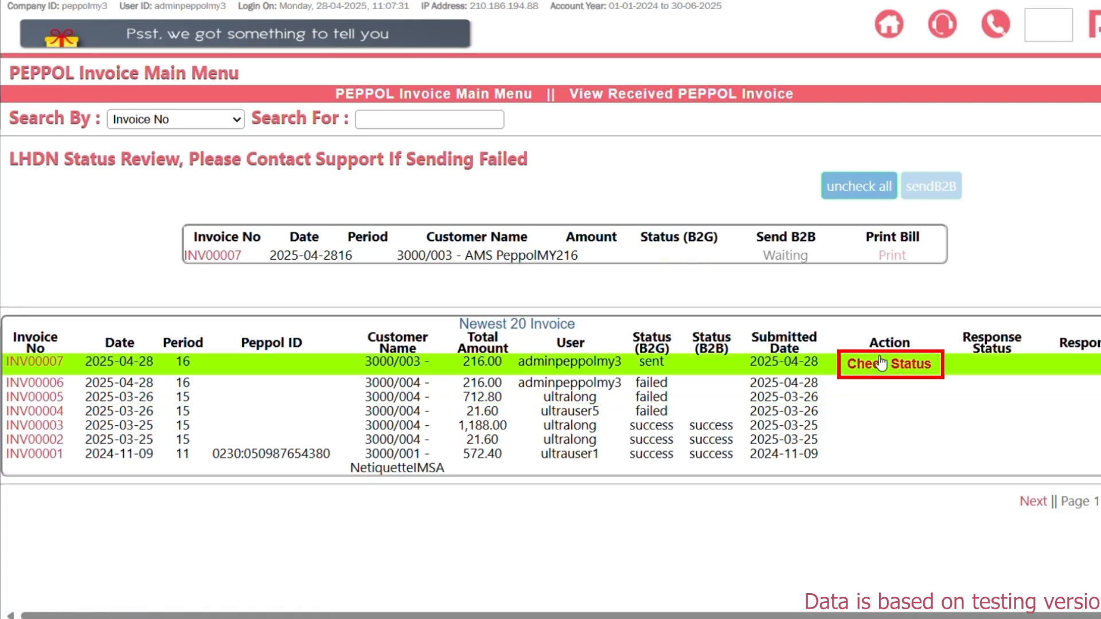
left_click(858, 362)
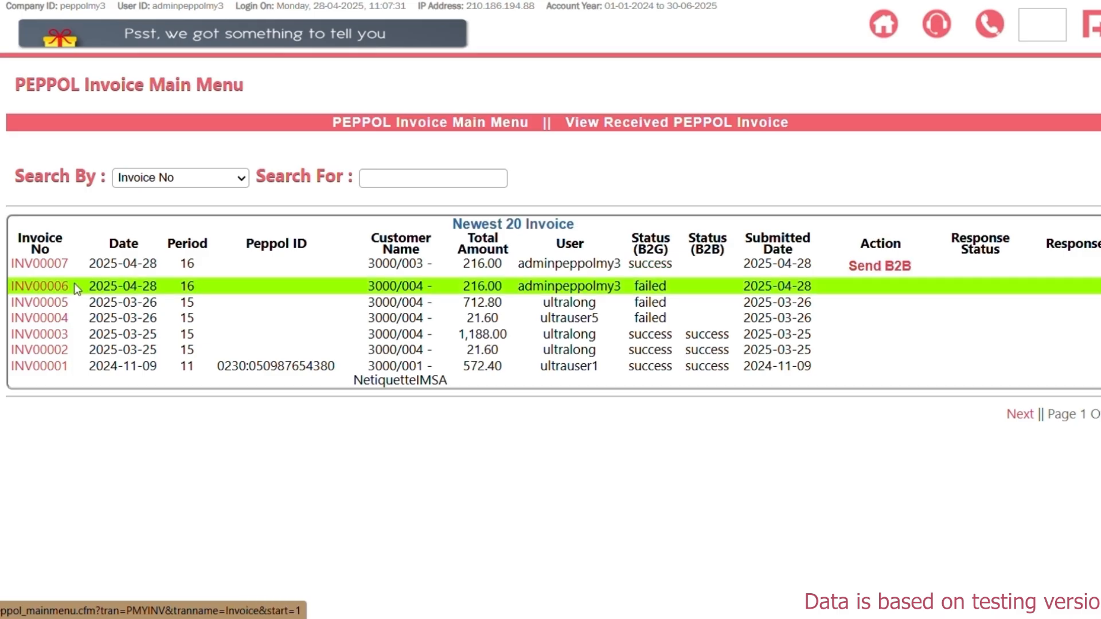
- Send invoice INV00007 from Period 16 - Apr 2025 to the customer as a B2B e-invoice
left_click(880, 266)
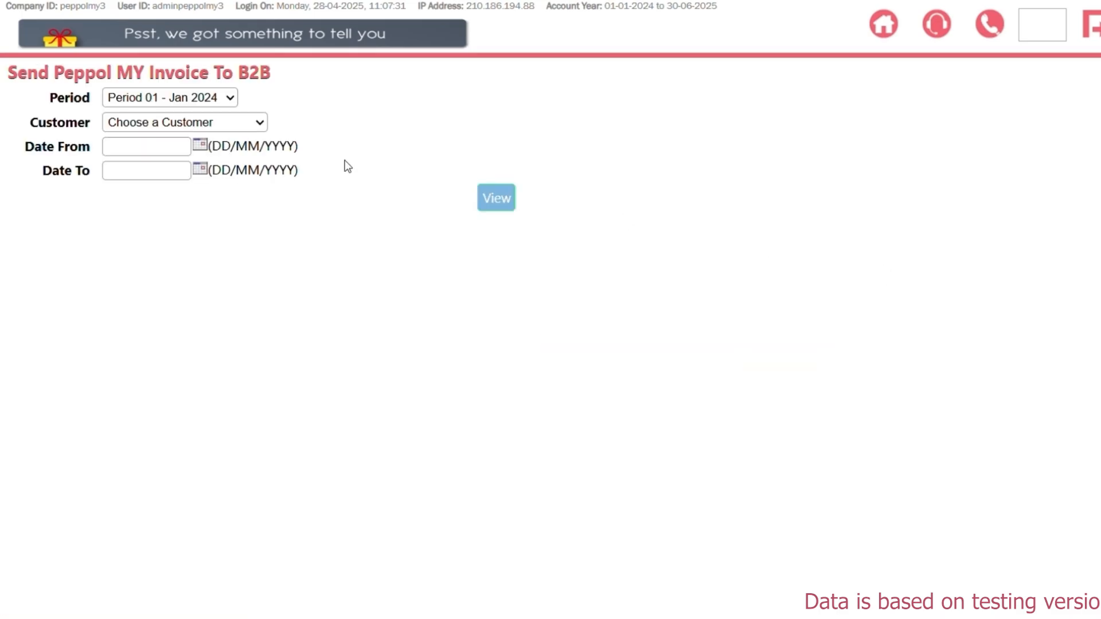
left_click(210, 101)
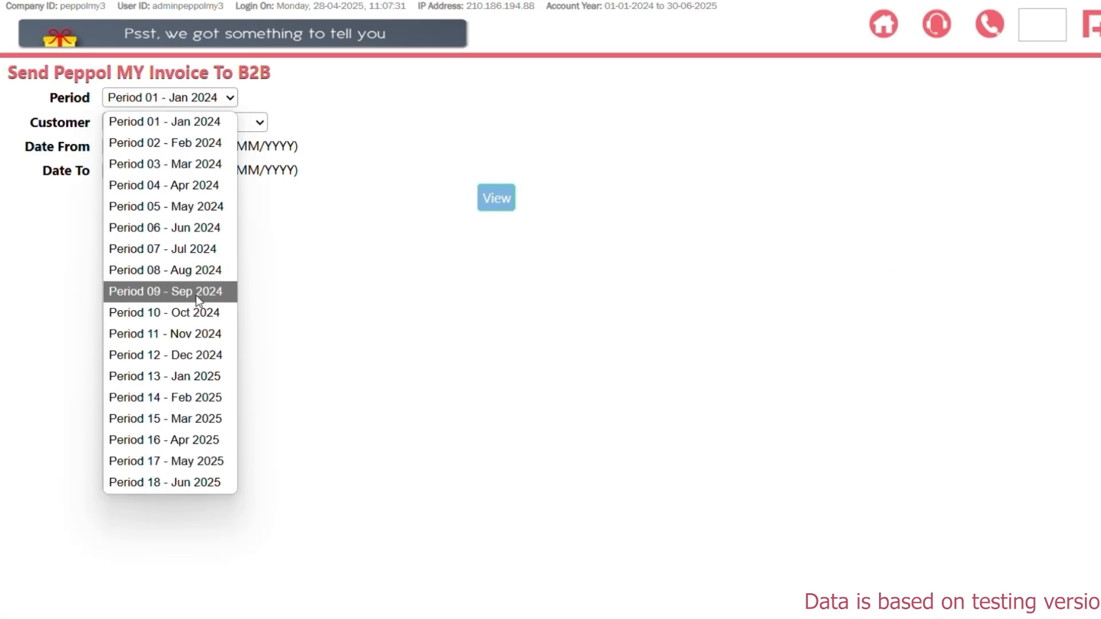
left_click(210, 439)
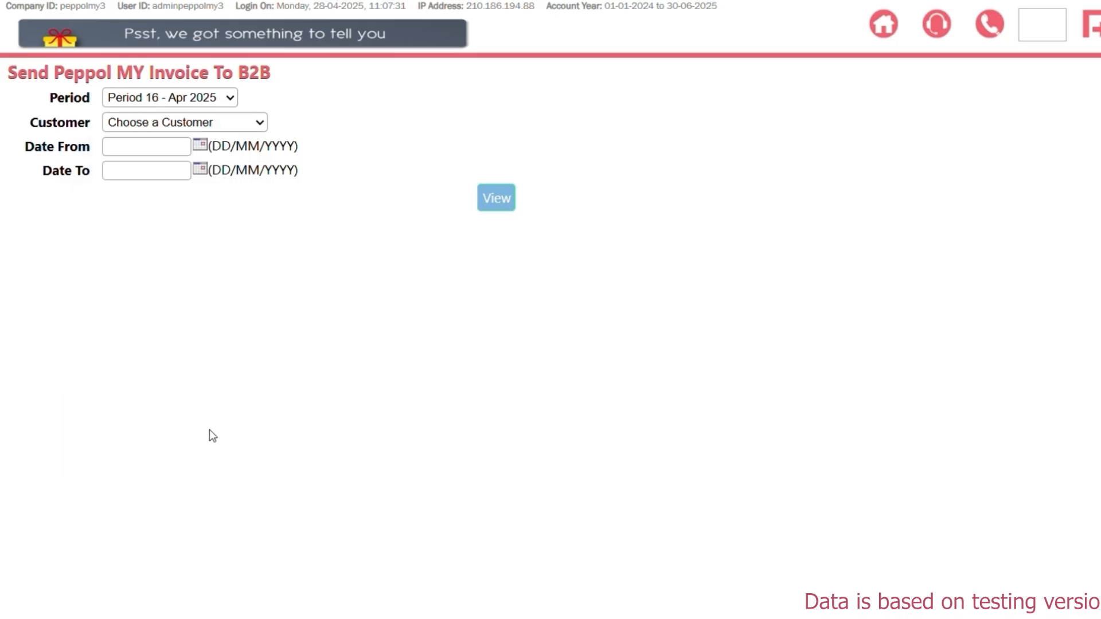
left_click(497, 199)
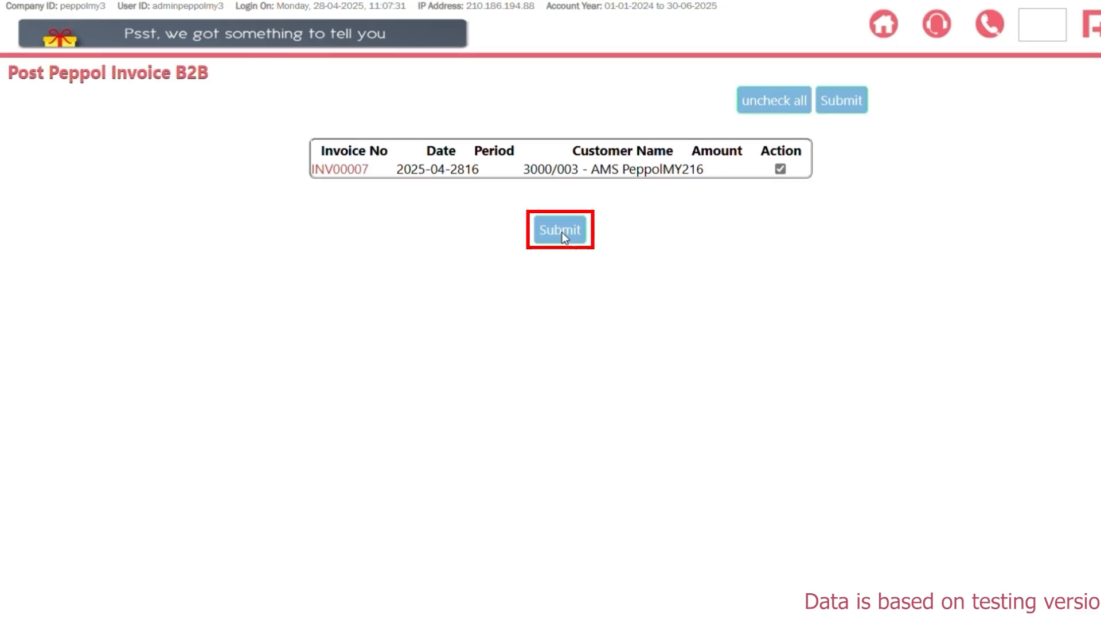
left_click(562, 232)
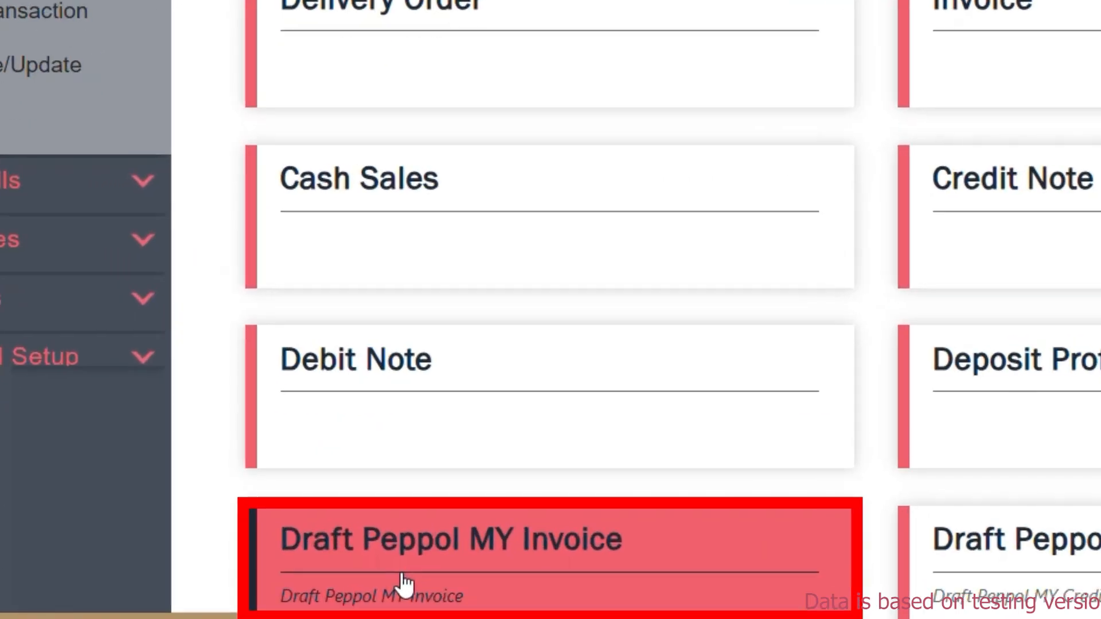
- View the e-invoice PDF of INV00007 from the Draft Peppol MY Invoice list
left_click(404, 582)
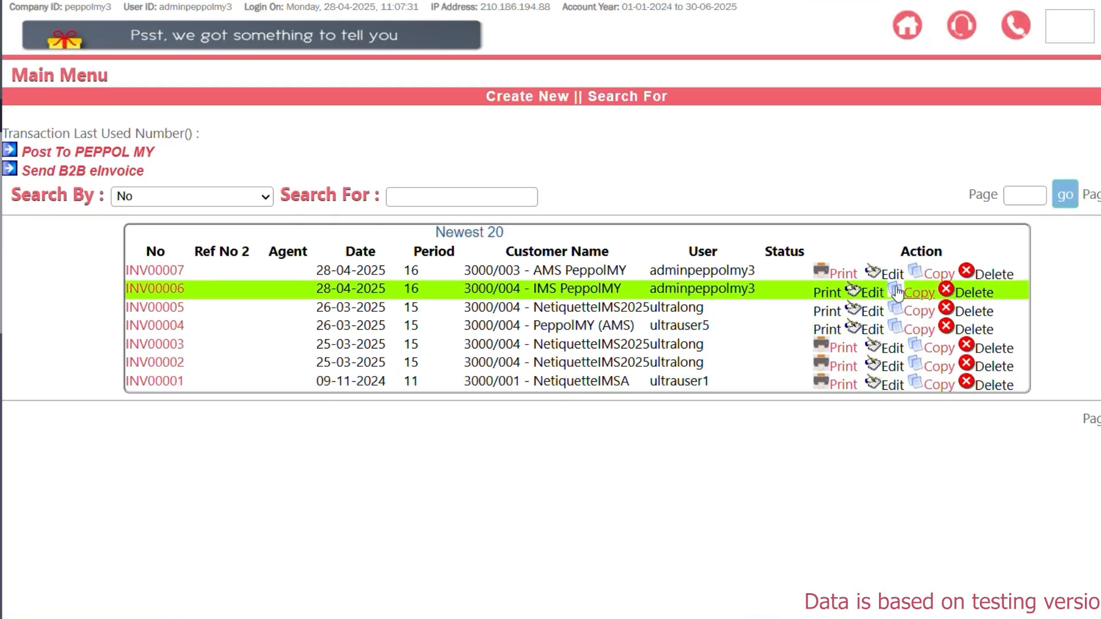
left_click(843, 276)
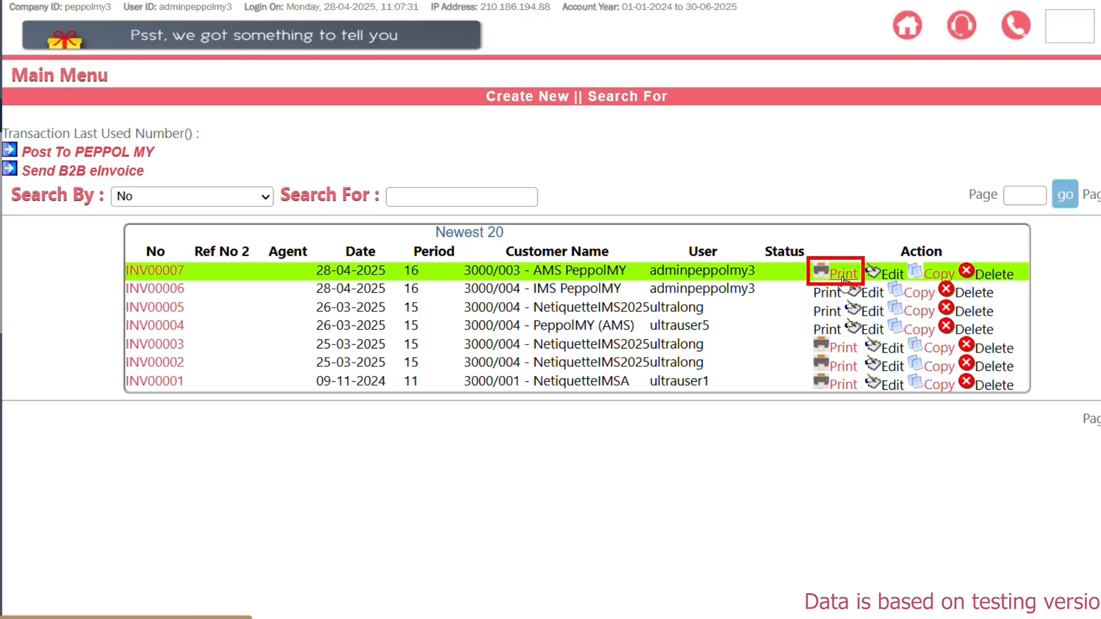
left_click(533, 317)
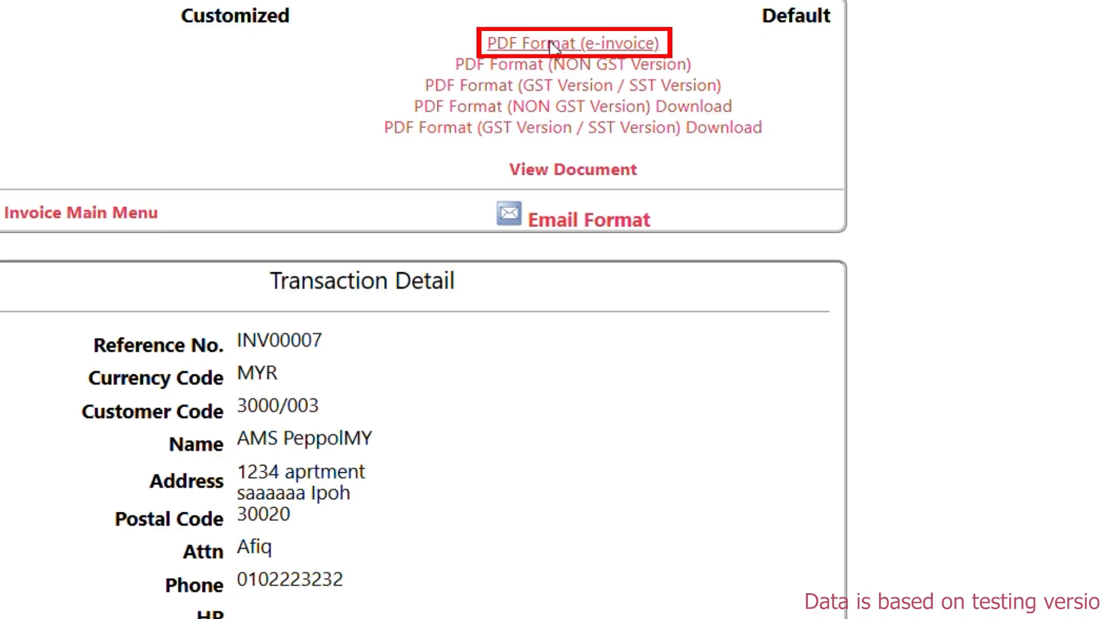
left_click(550, 45)
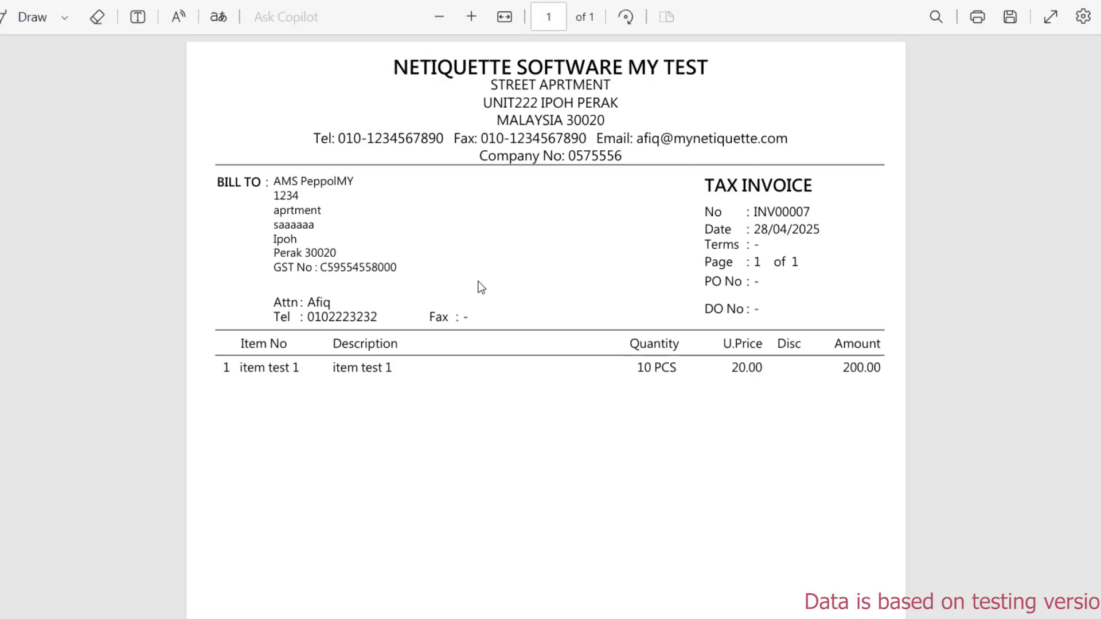
scroll(480, 287, "down", 5)
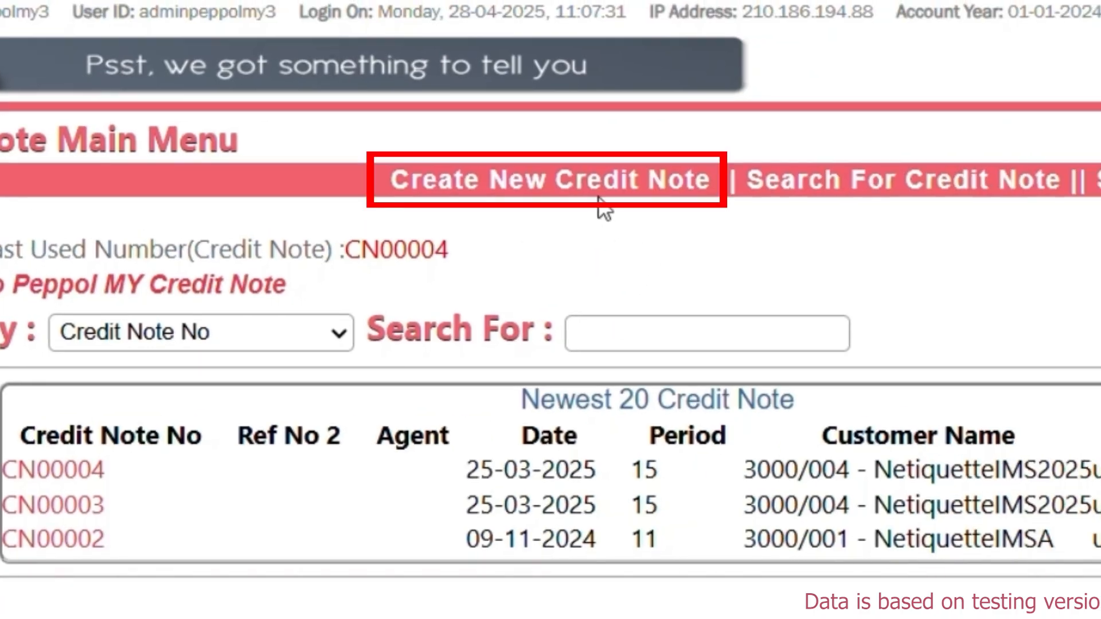
- Create a new credit note for the customer AMS PeppolMY
left_click(598, 198)
left_click(266, 138)
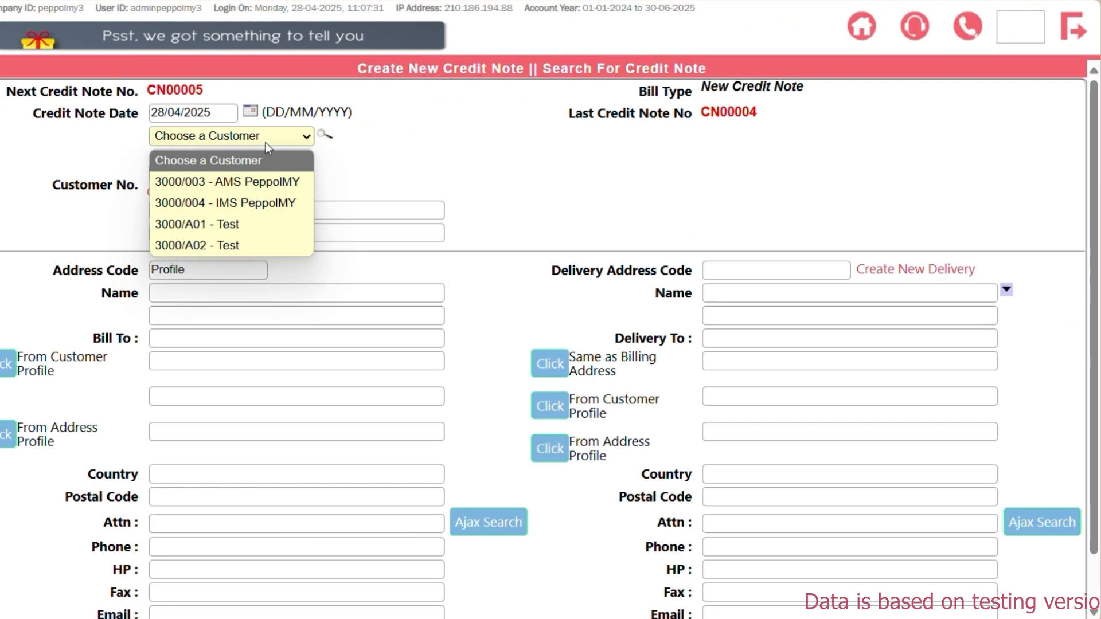
left_click(266, 182)
scroll(524, 363, "down", 1)
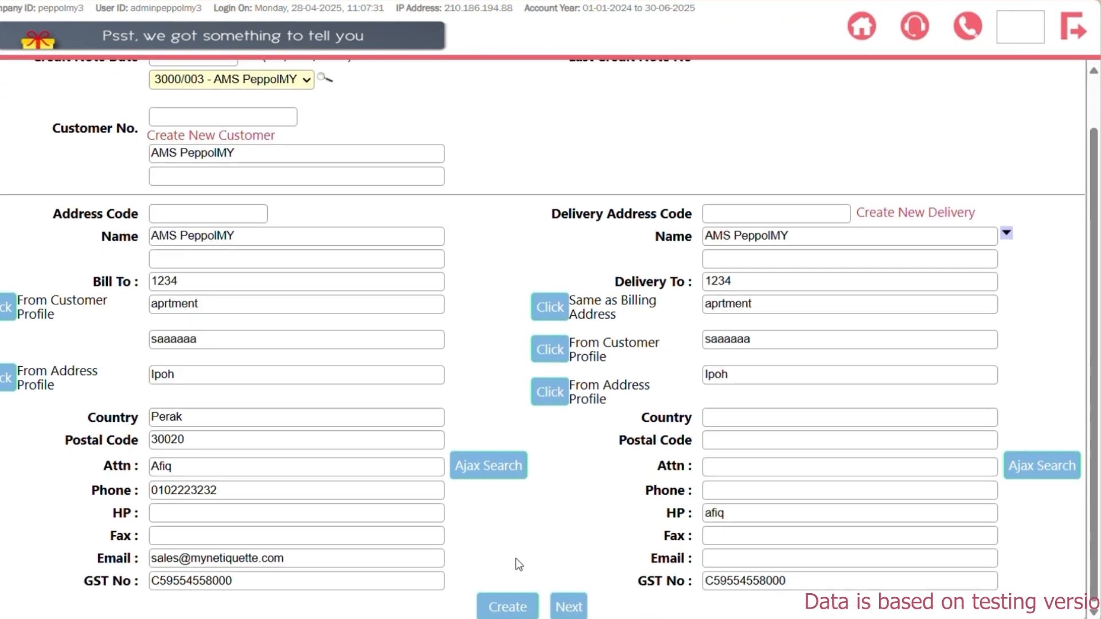
left_click(504, 611)
- Add item test 1 to the credit note with a quantity of 2
left_click(316, 162)
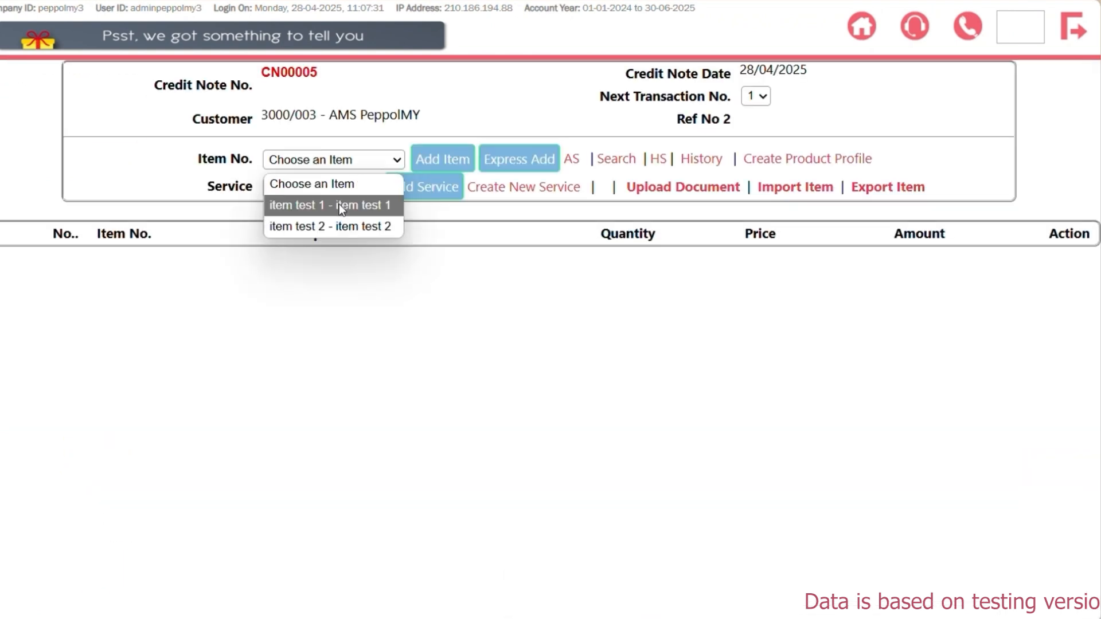
left_click(339, 204)
left_click(429, 163)
left_click(920, 285)
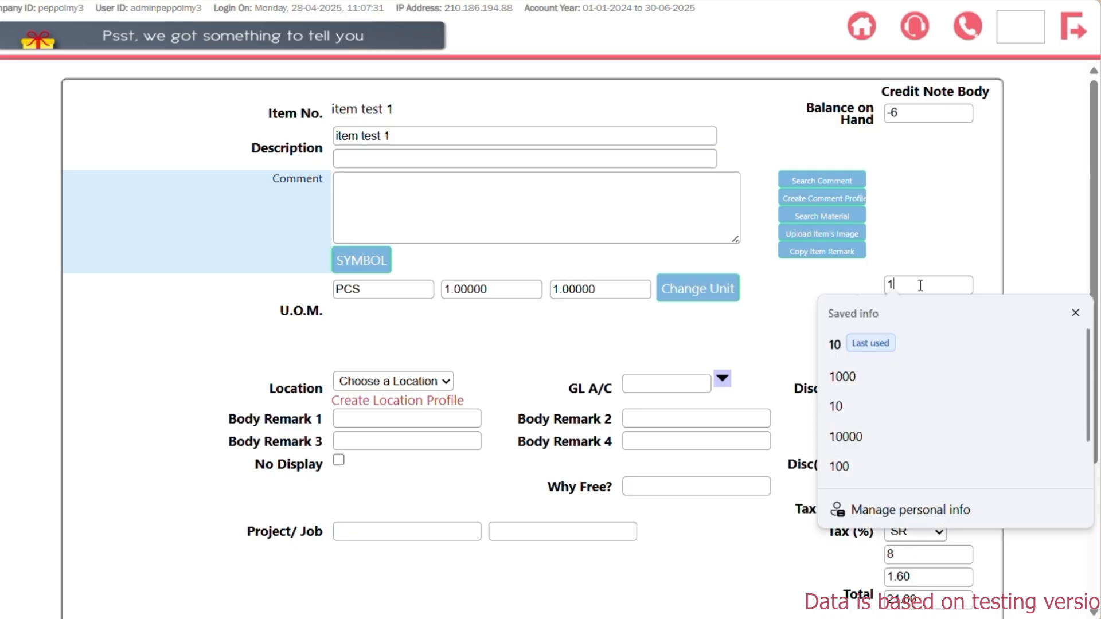
key("BackSpace")
type("2")
scroll(954, 208, "down", 3)
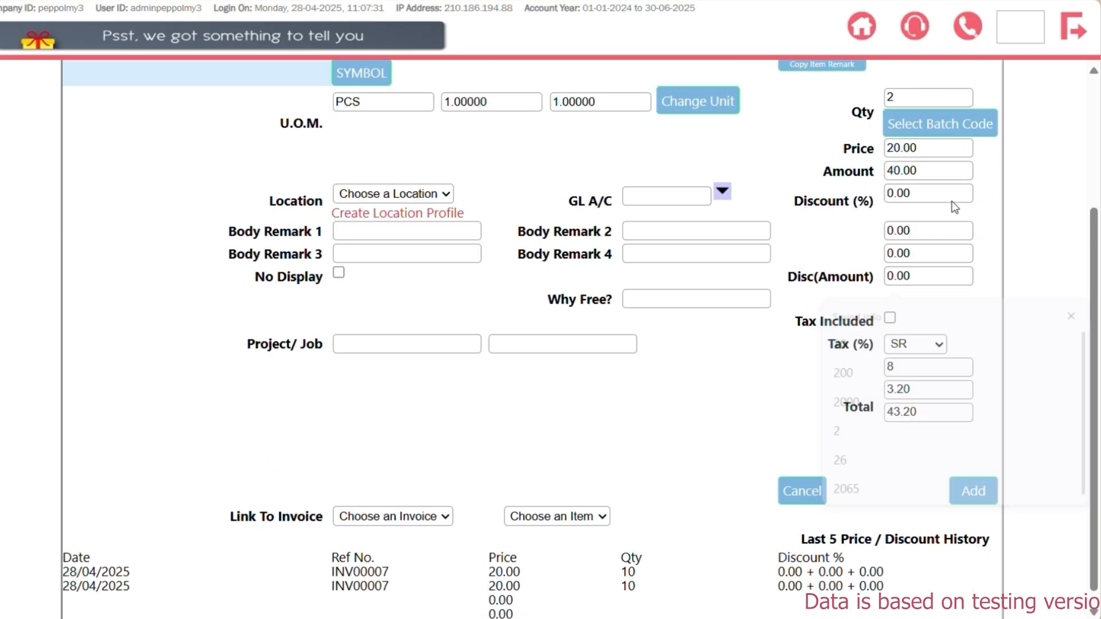
left_click(971, 474)
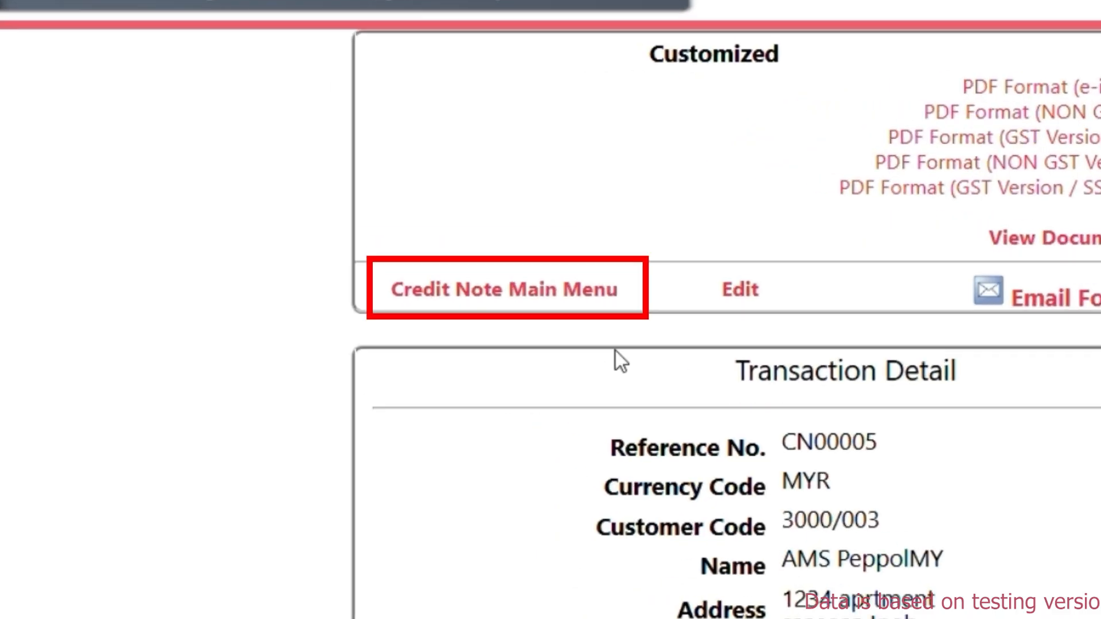
- Return to the credit note list and update the Period 16 - Apr 2025 credit note to a Peppol MY credit note
left_click(340, 206)
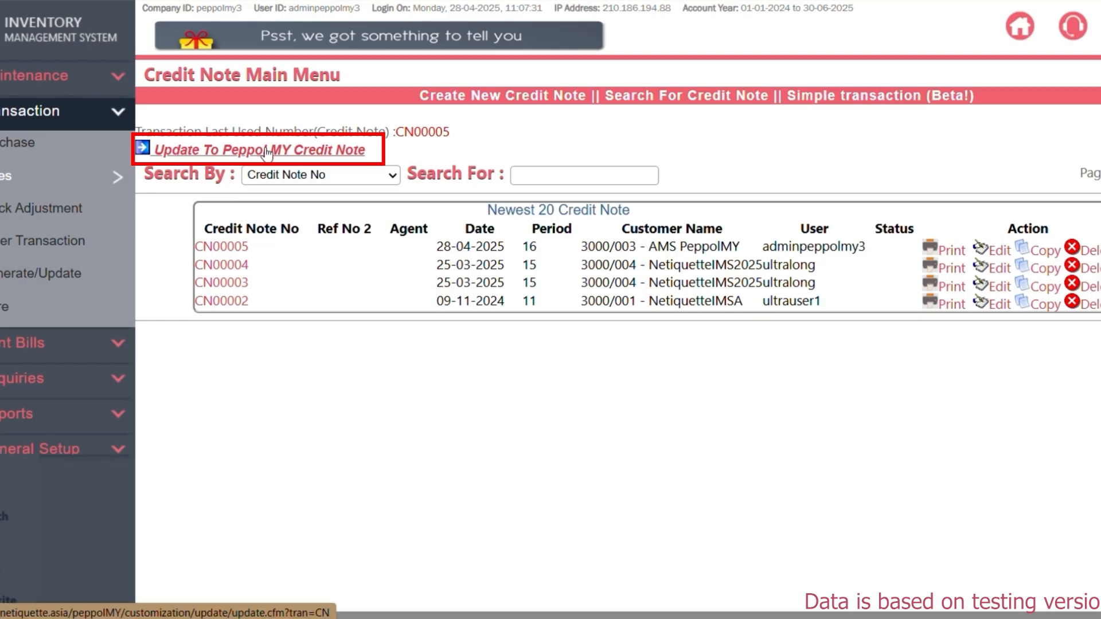
left_click(265, 150)
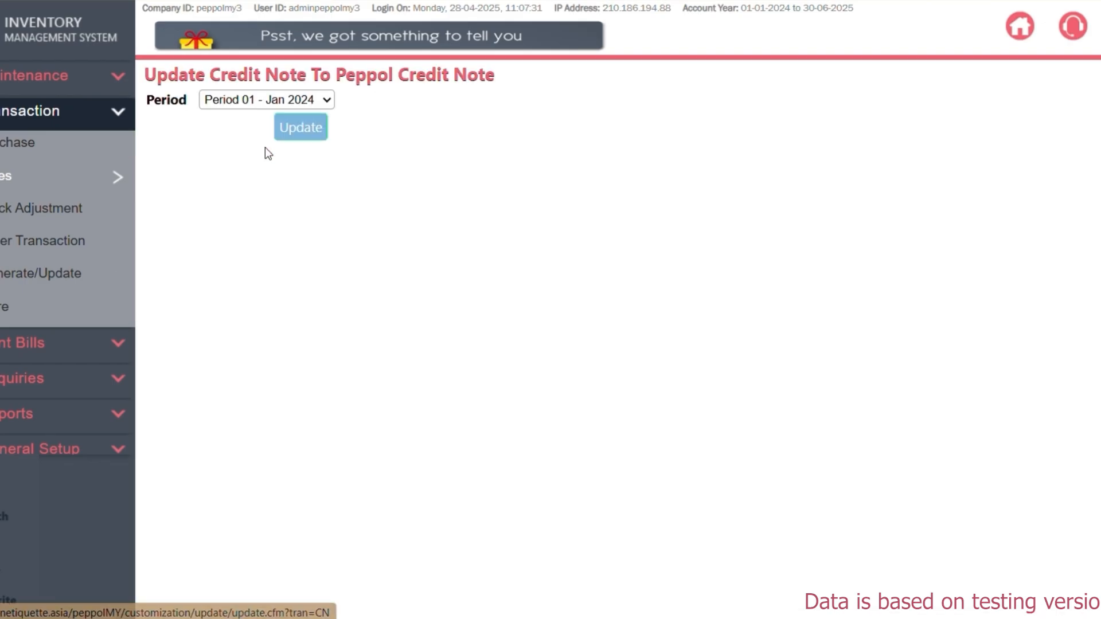
left_click(267, 100)
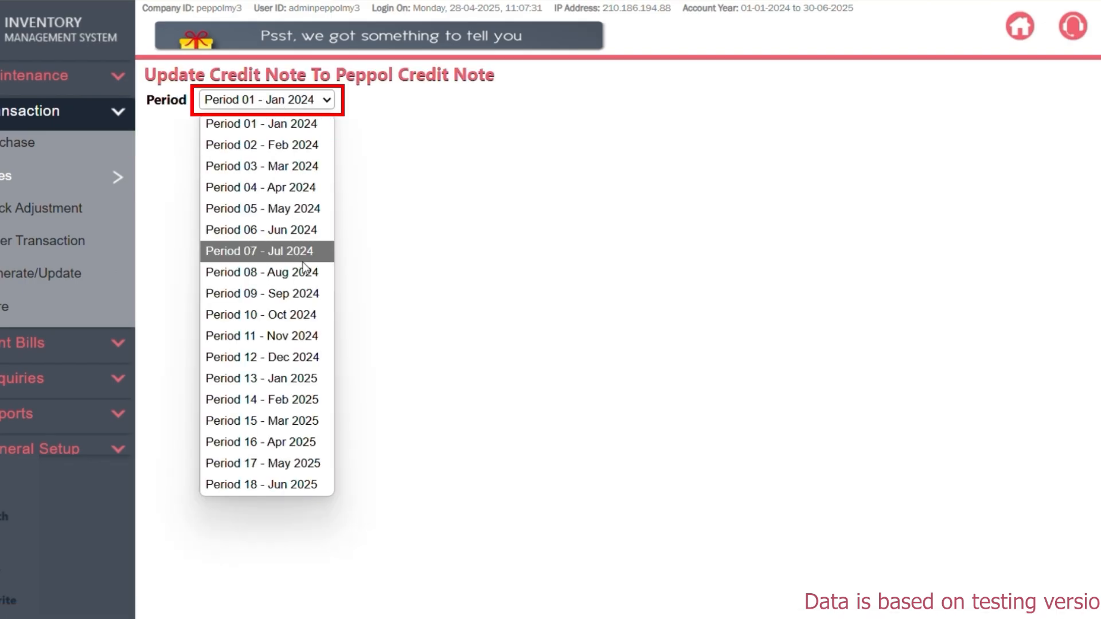
left_click(315, 442)
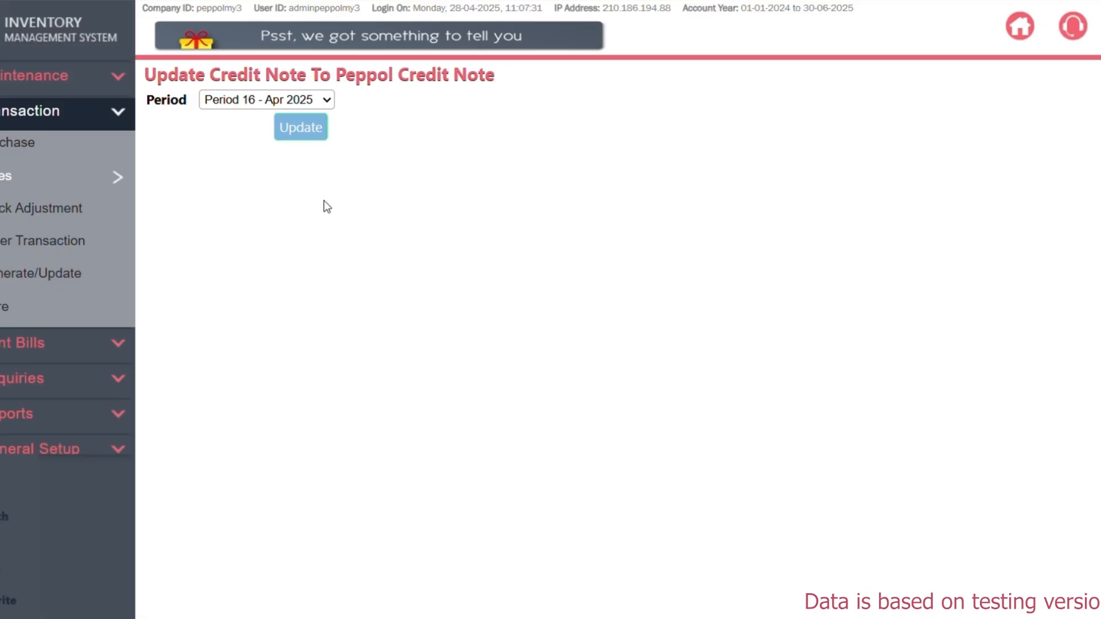
left_click(304, 124)
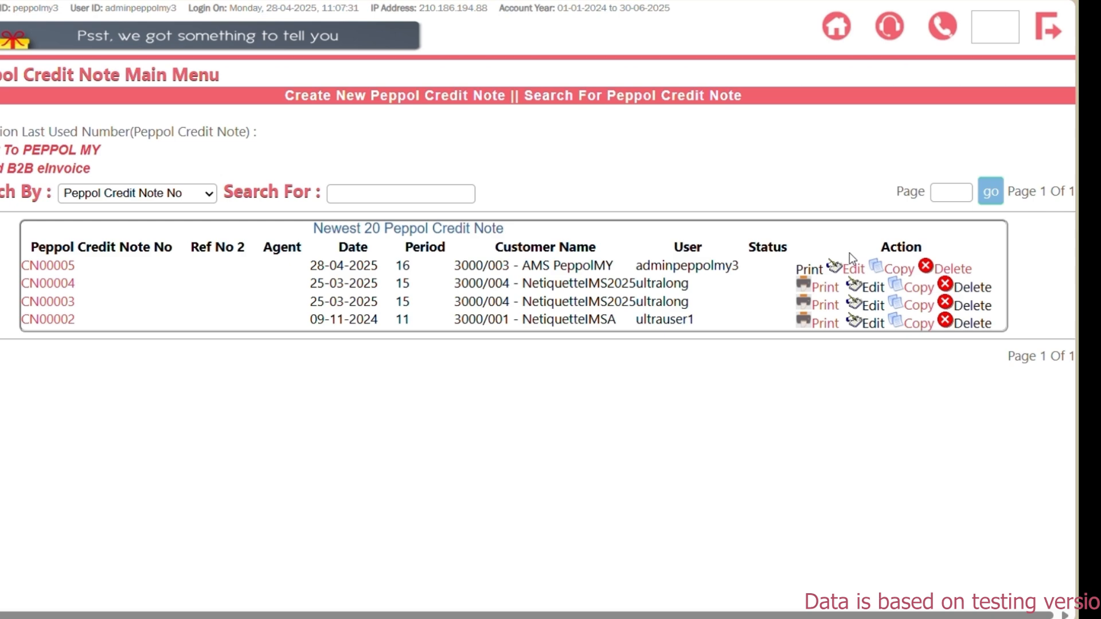
- Edit Peppol credit note CN00005 to reference LHDN invoice INV00007 and save its header
left_click(853, 268)
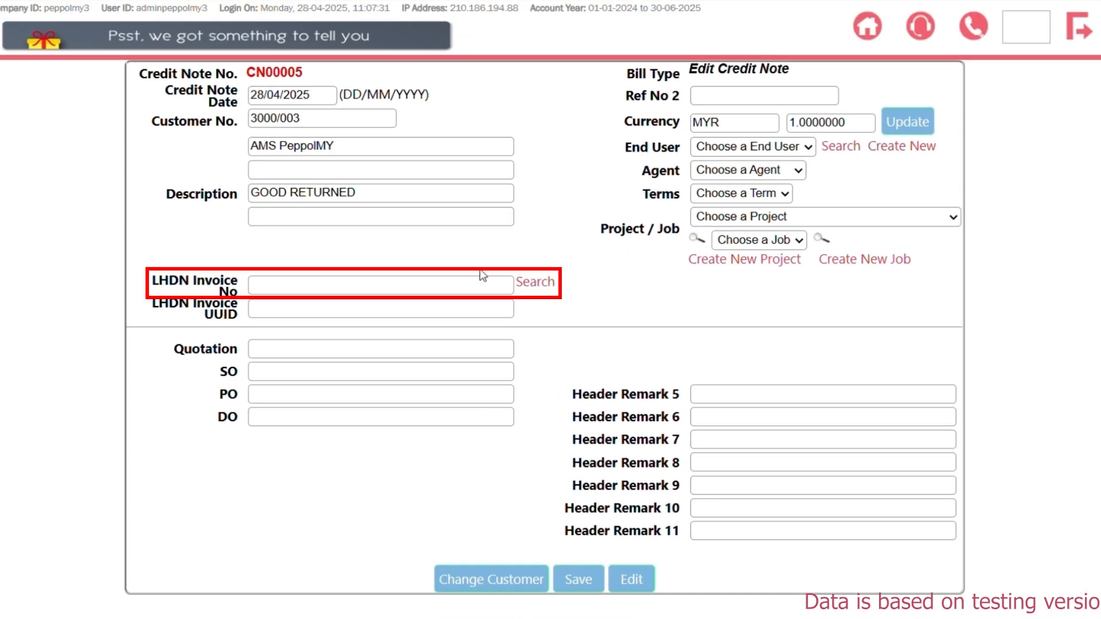
left_click(539, 283)
left_click(719, 270)
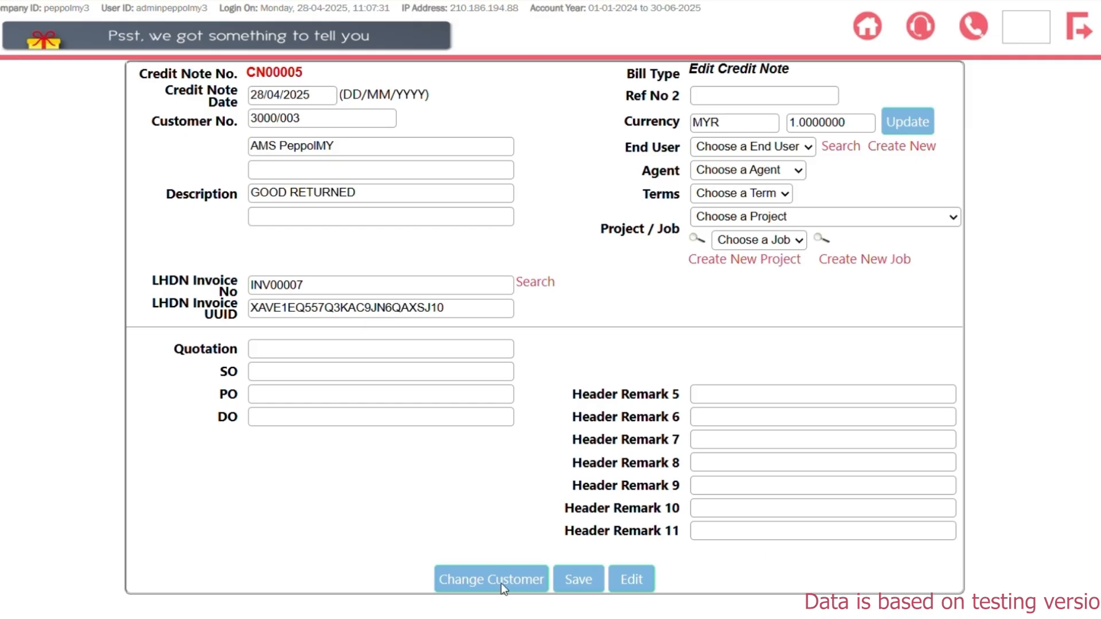
left_click(569, 583)
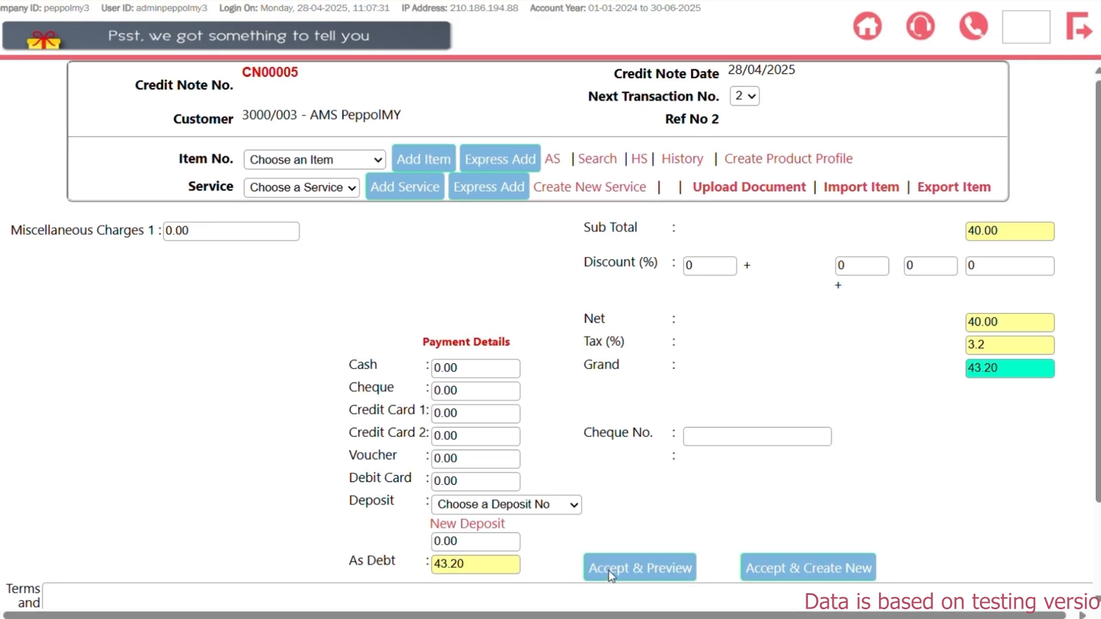
- Accept the edited credit note without emailing the bill and return to the Peppol MY credit note list
left_click(607, 570)
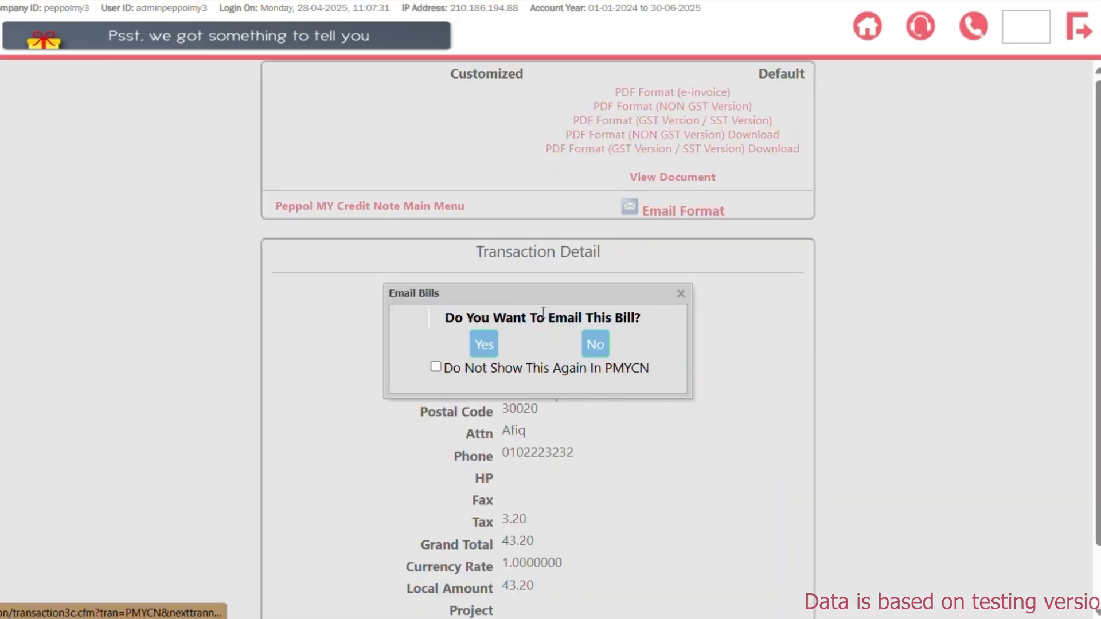
left_click(595, 344)
left_click(378, 207)
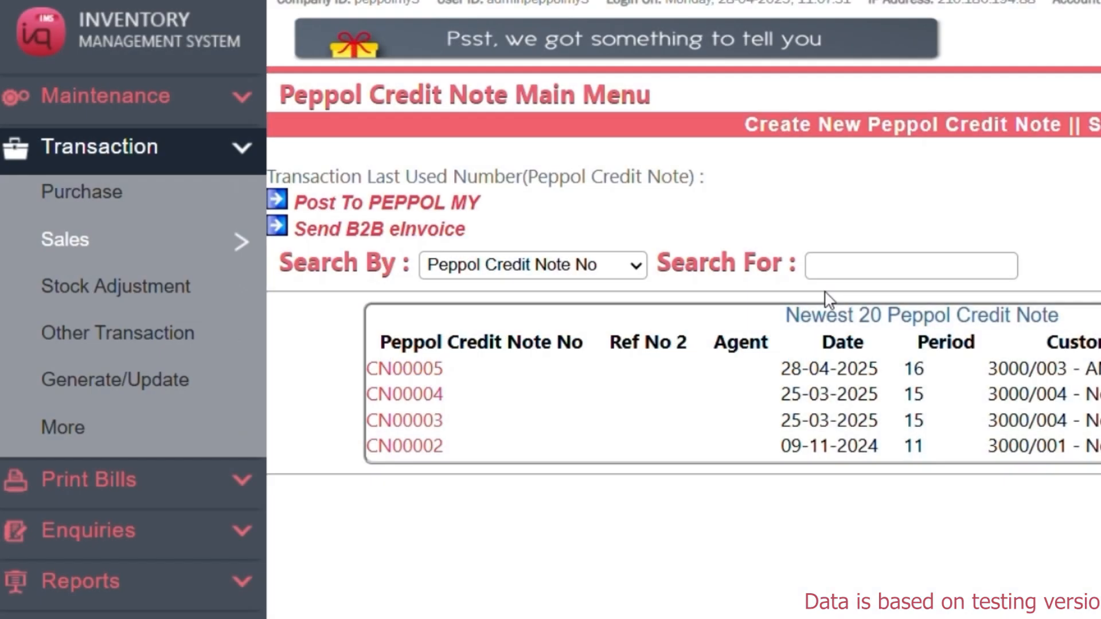
- Start posting to PEPPOL MY and list the credit notes for Period 16 - Apr 2025
left_click(368, 208)
left_click(512, 57)
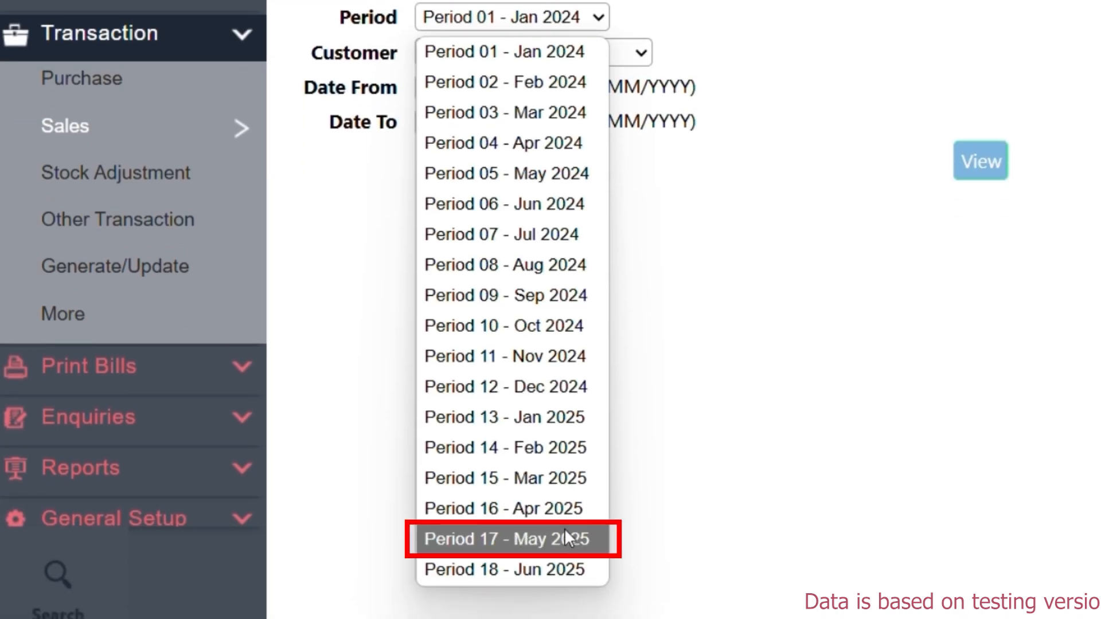
left_click(551, 508)
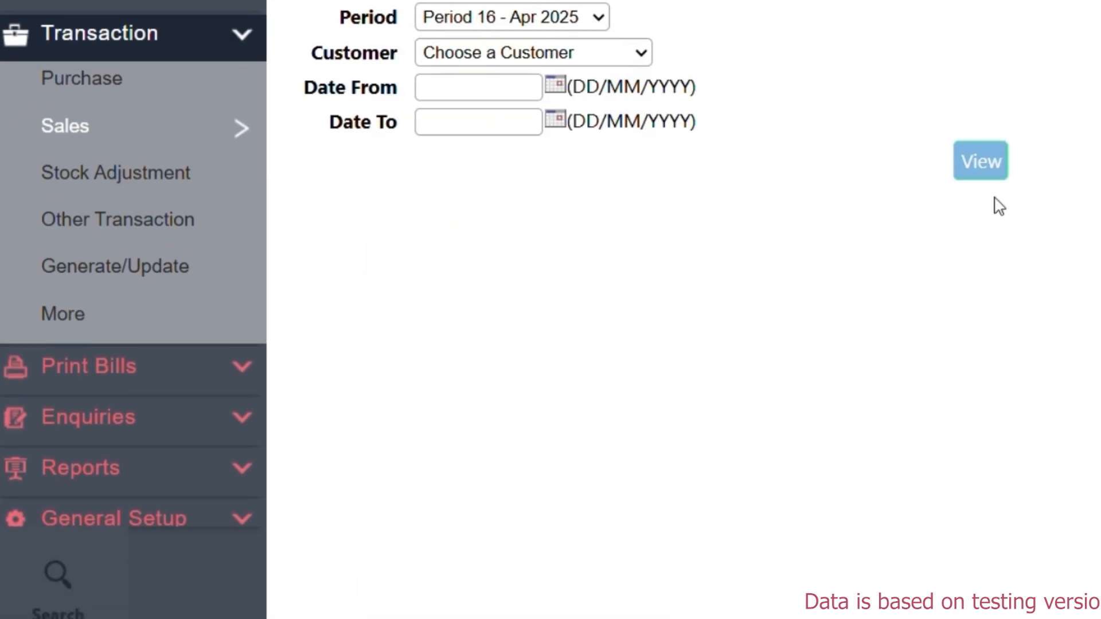
left_click(988, 164)
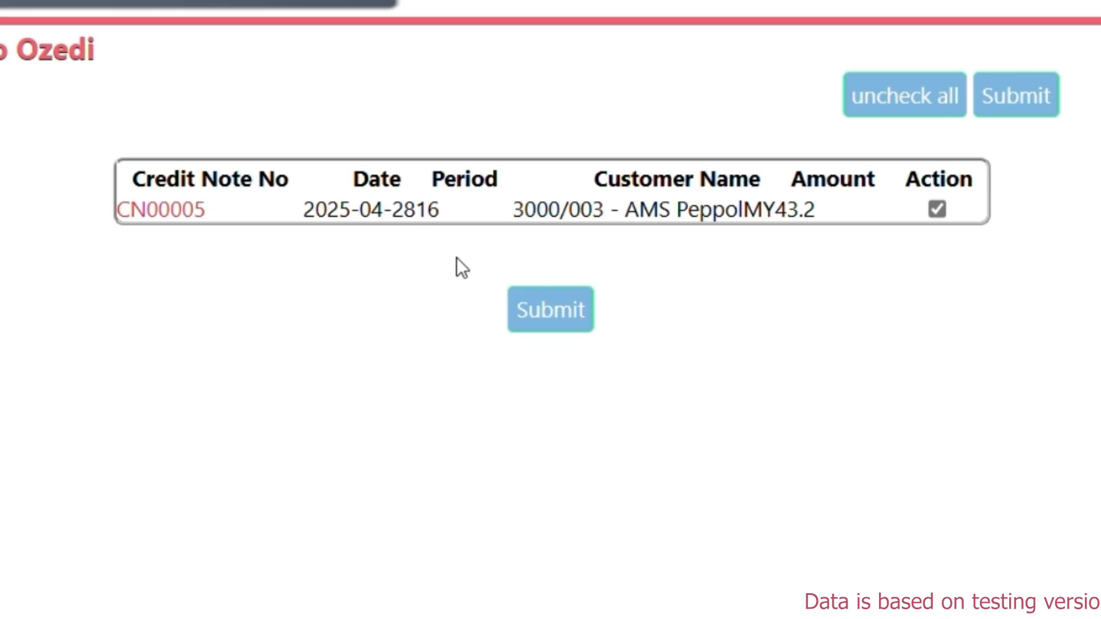
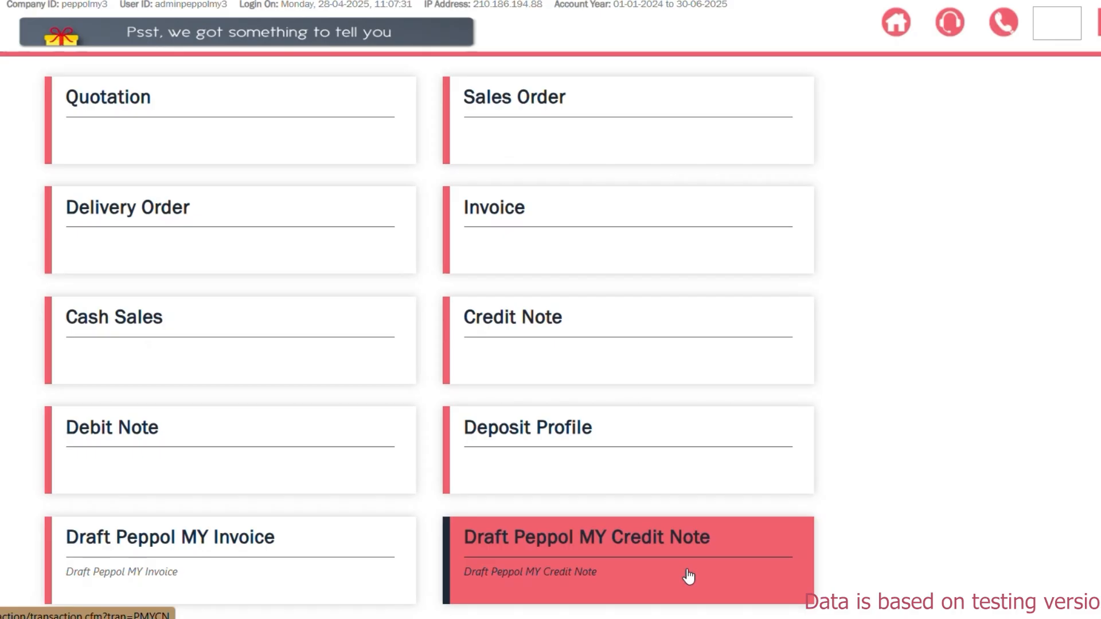
- Dismiss the email prompt for credit note CN00005 and review its e-invoice PDF
left_click(881, 267)
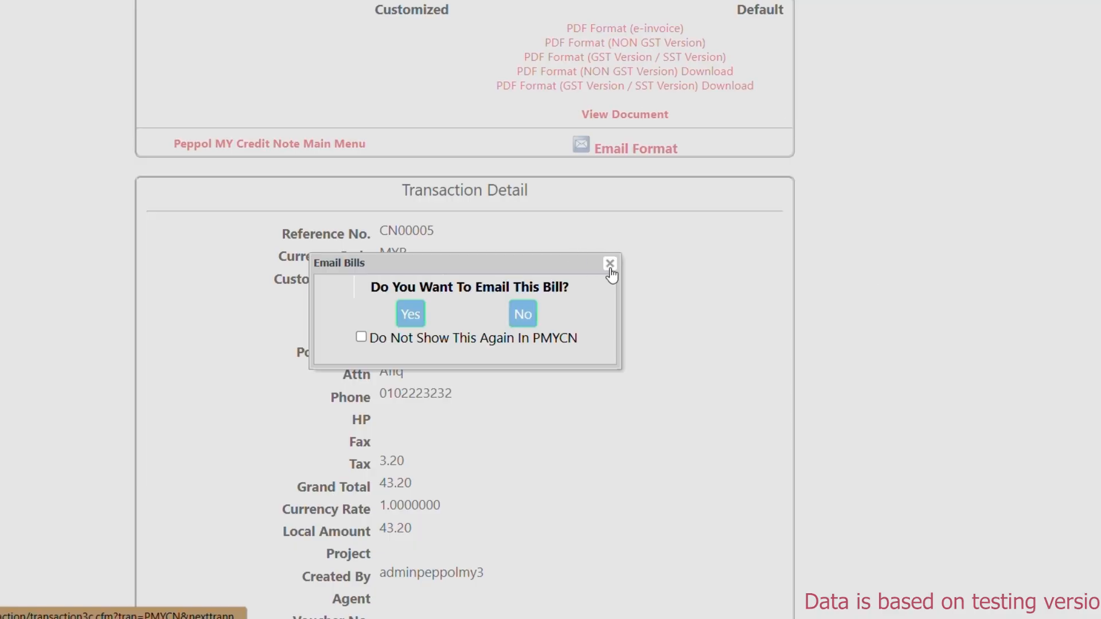
left_click(609, 265)
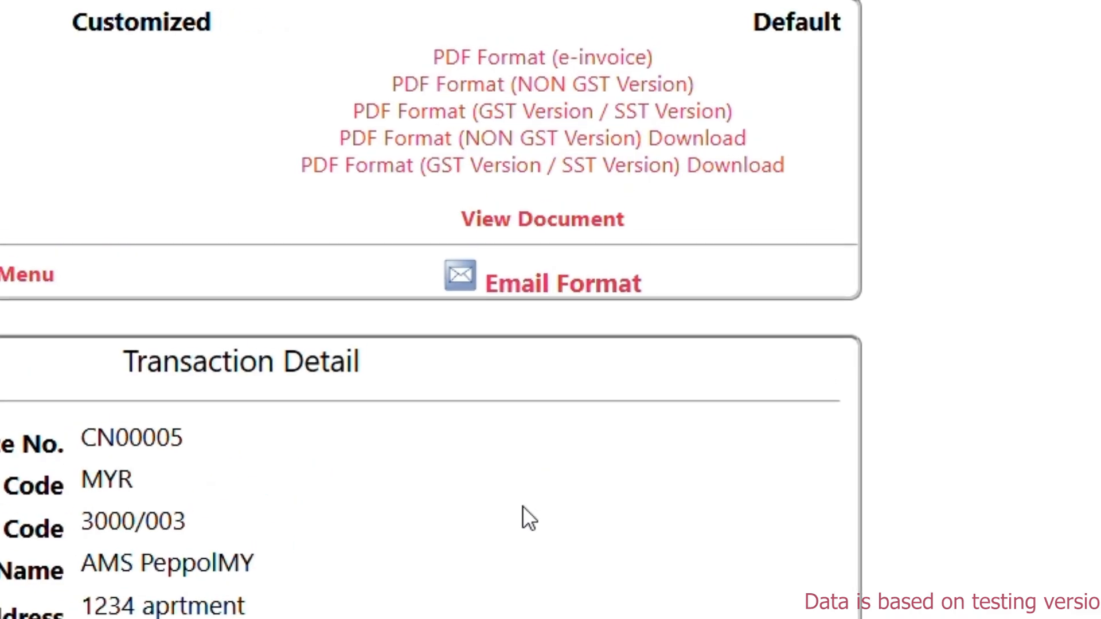
left_click(622, 30)
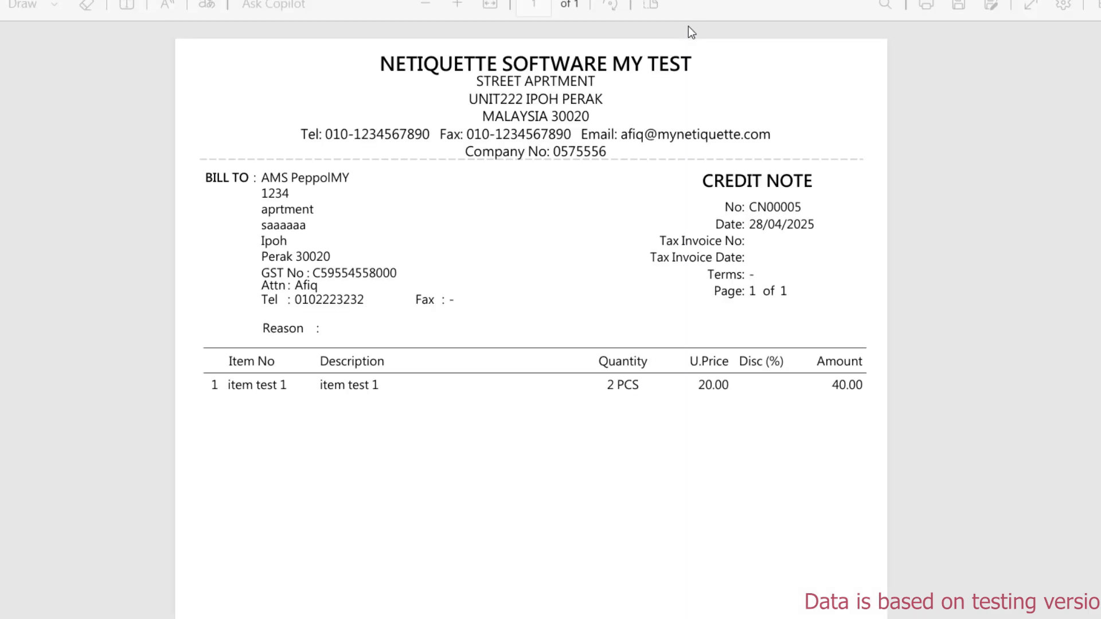
scroll(510, 388, "down", 5)
scroll(507, 382, "down", 3)
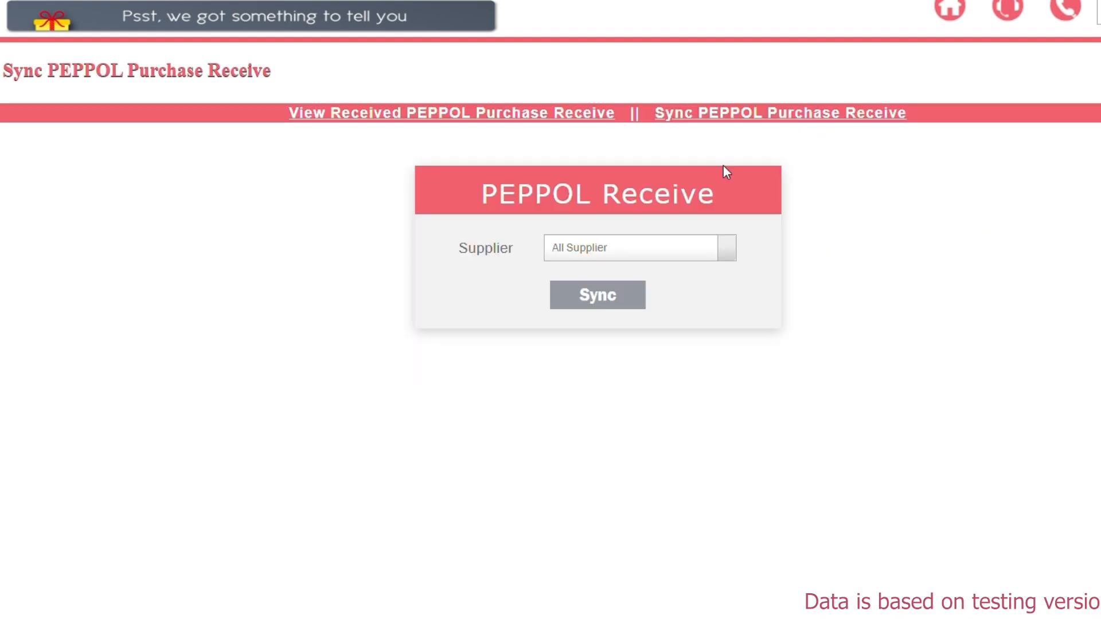
- Choose a supplier and sync its PEPPOL purchase receive bills
left_click(649, 246)
left_click(662, 322)
left_click(591, 298)
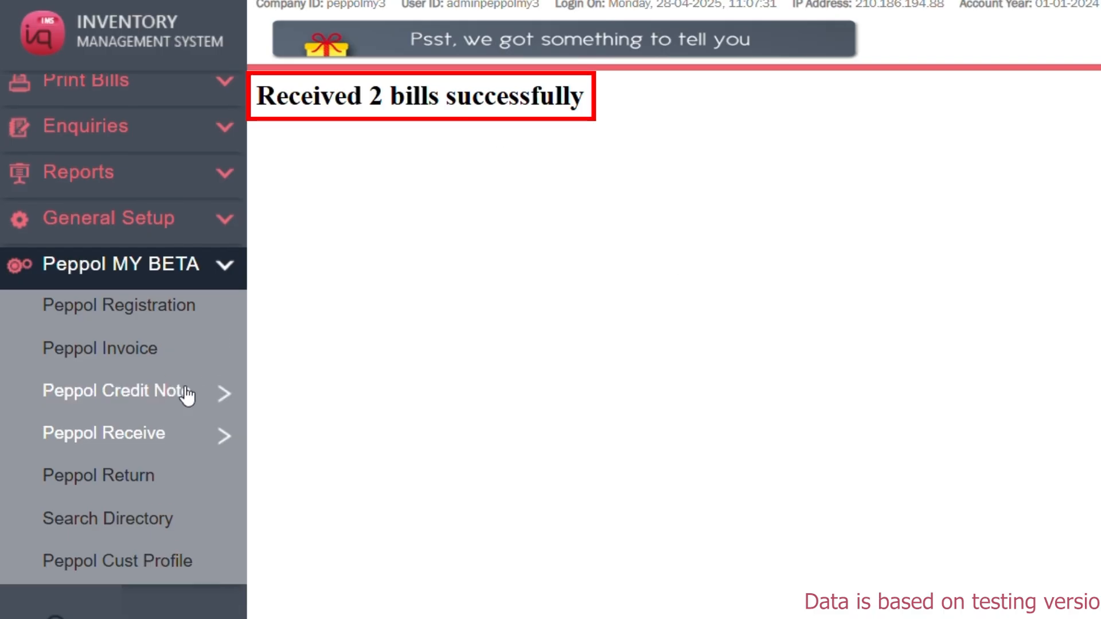
- Open received invoice INV050 from AMS PeppolMY in the PEPPOL purchase receive list
scroll(187, 393, "down", 1)
left_click(172, 410)
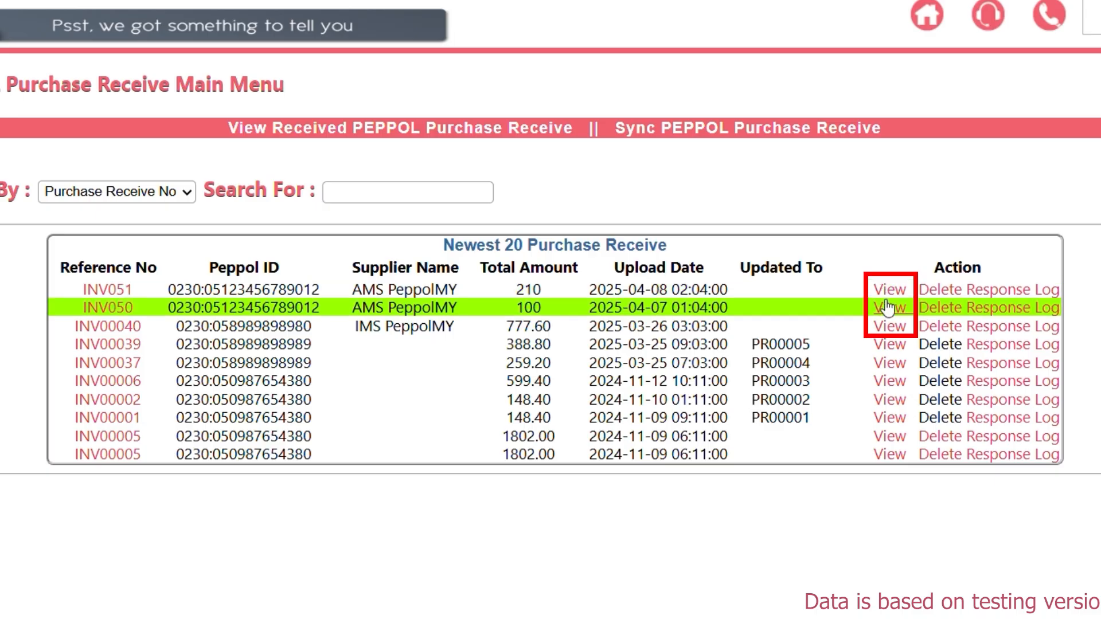
left_click(888, 313)
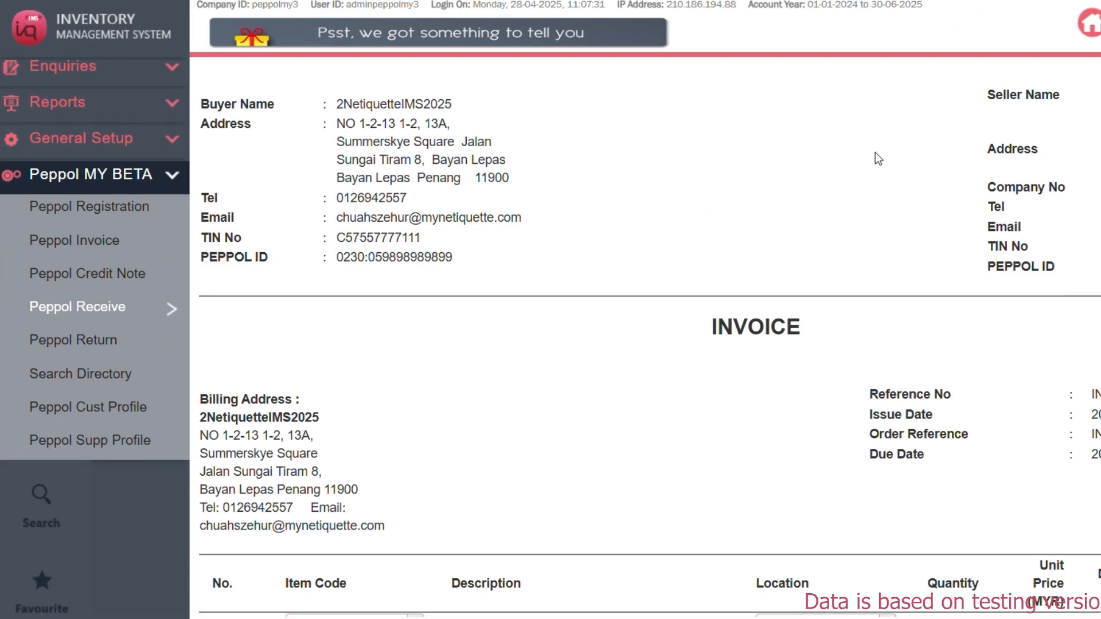
- Map the Laptop line to item test 1 without a location and create a new purchase receive from the invoice
scroll(640, 338, "down", 3)
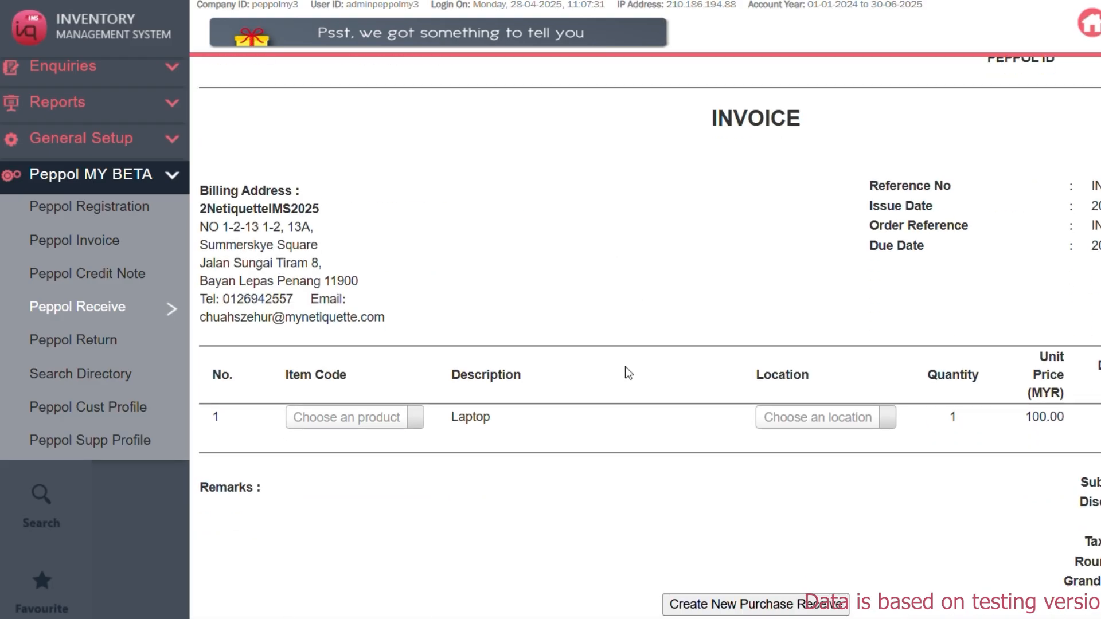
left_click(344, 417)
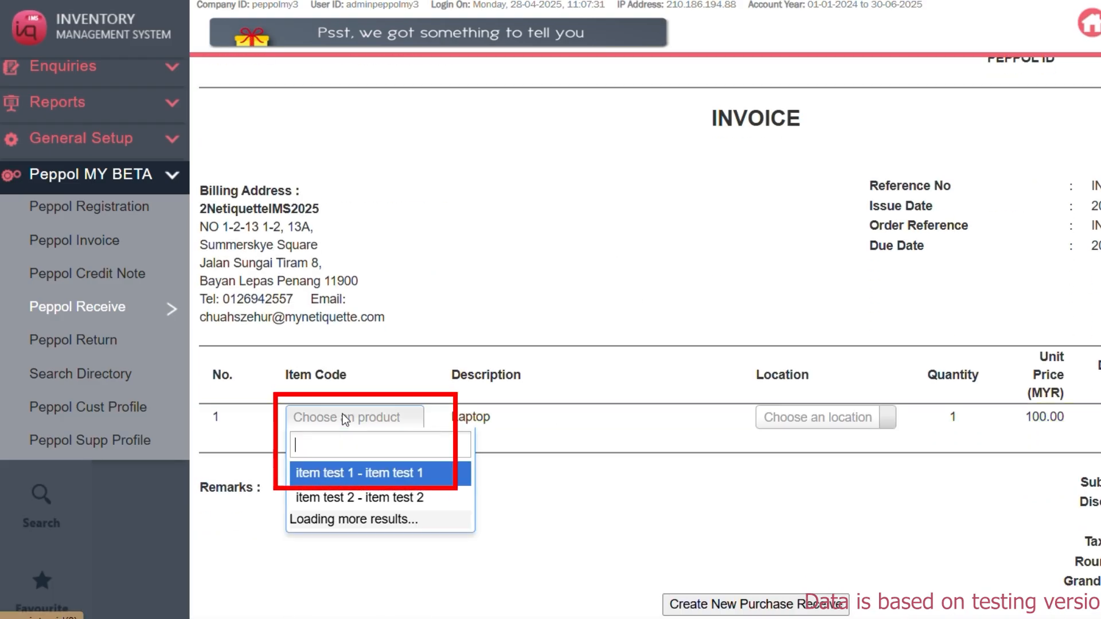
left_click(392, 486)
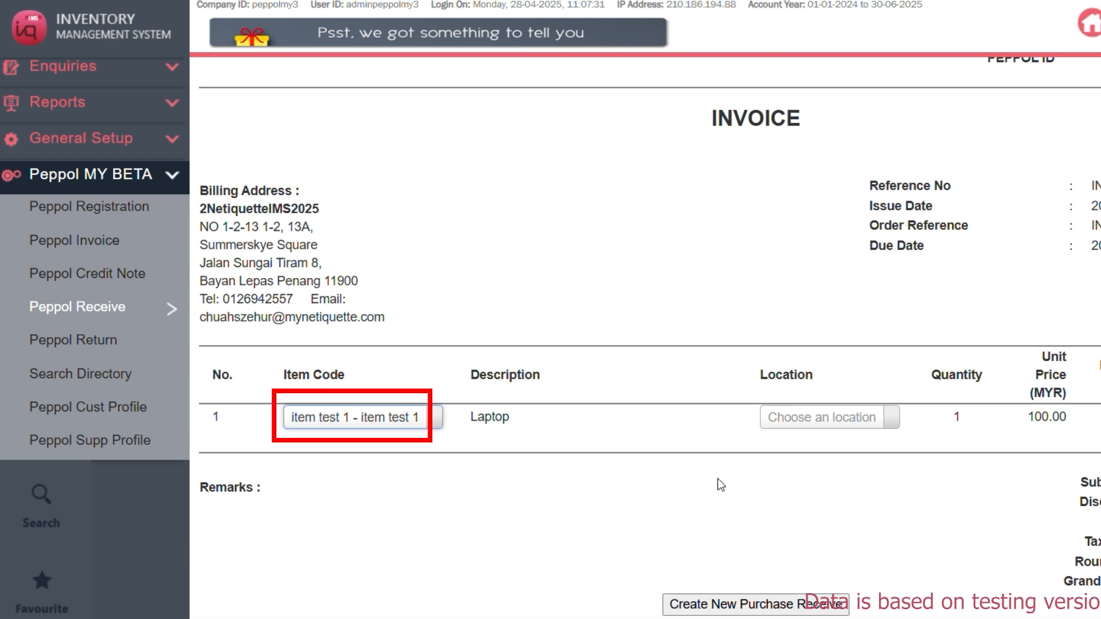
left_click(864, 420)
left_click(863, 420)
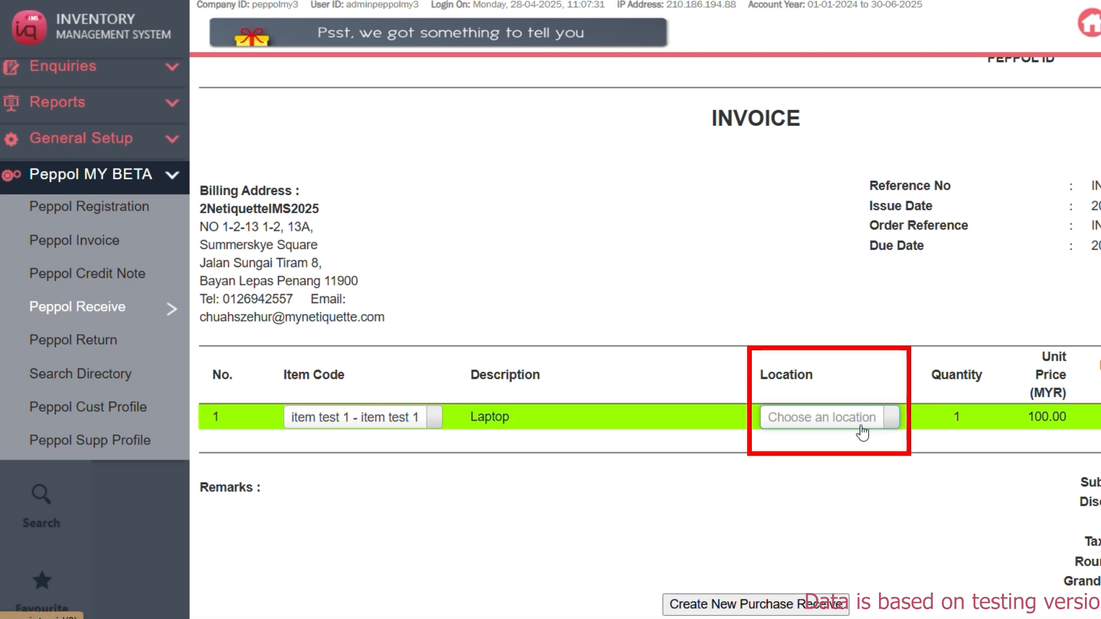
left_click(746, 605)
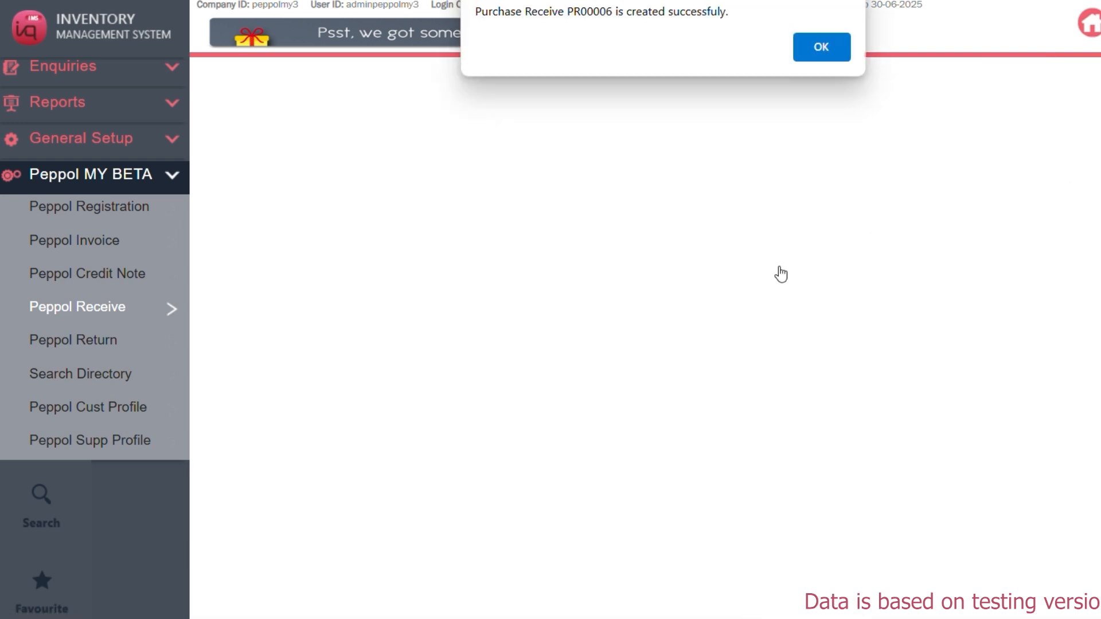
left_click(837, 57)
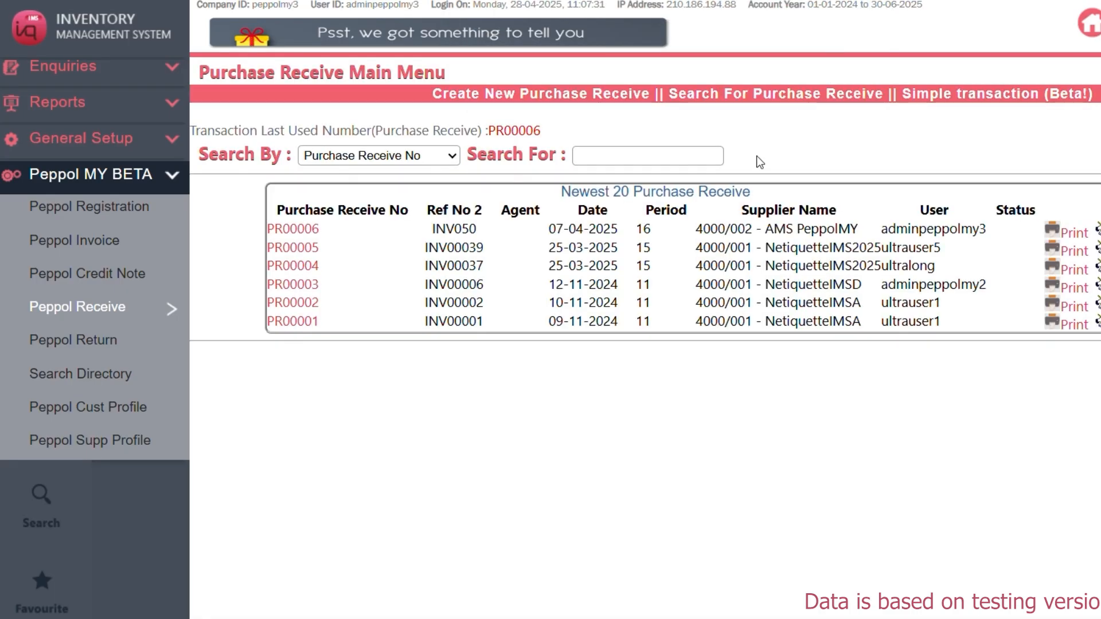
- Open the Purchase Receive list from the purchase transactions
scroll(115, 172, "up", 3)
left_click(98, 110)
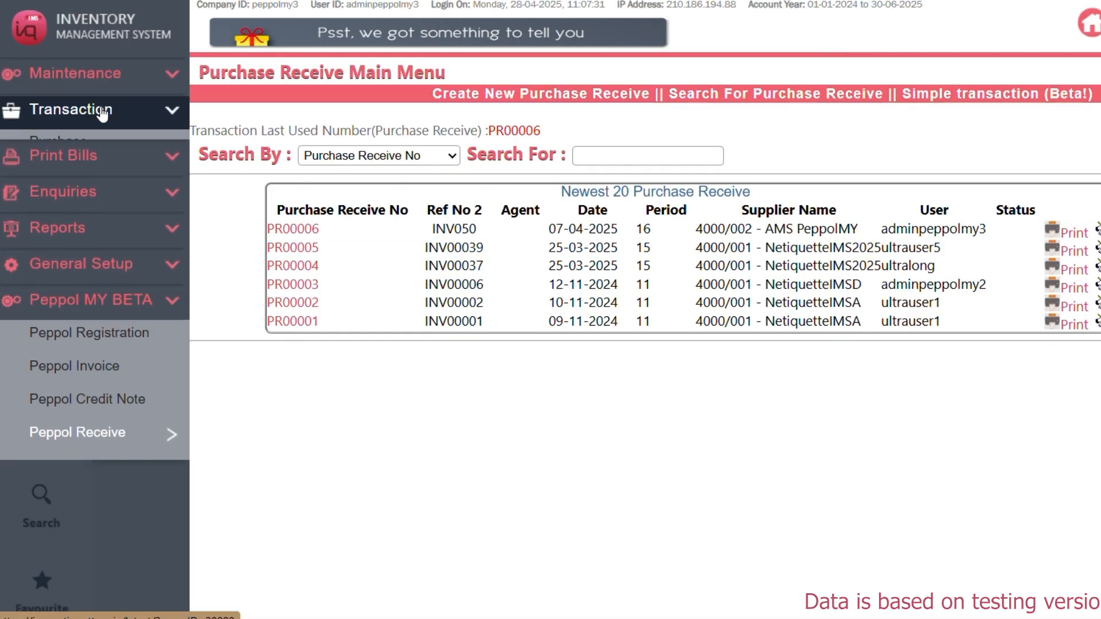
left_click(91, 147)
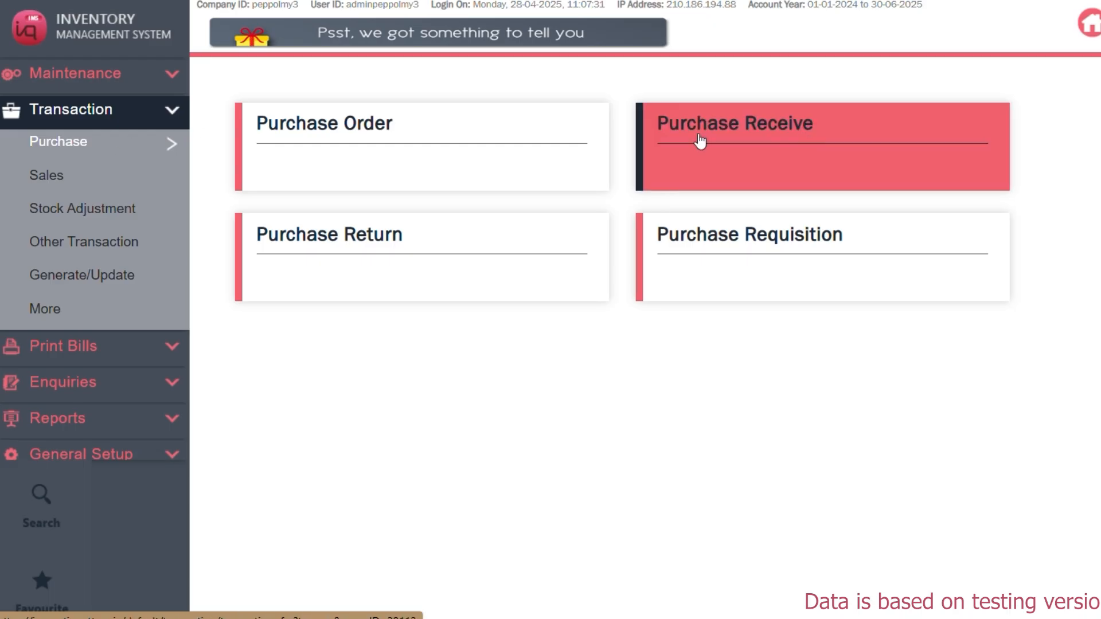
left_click(701, 143)
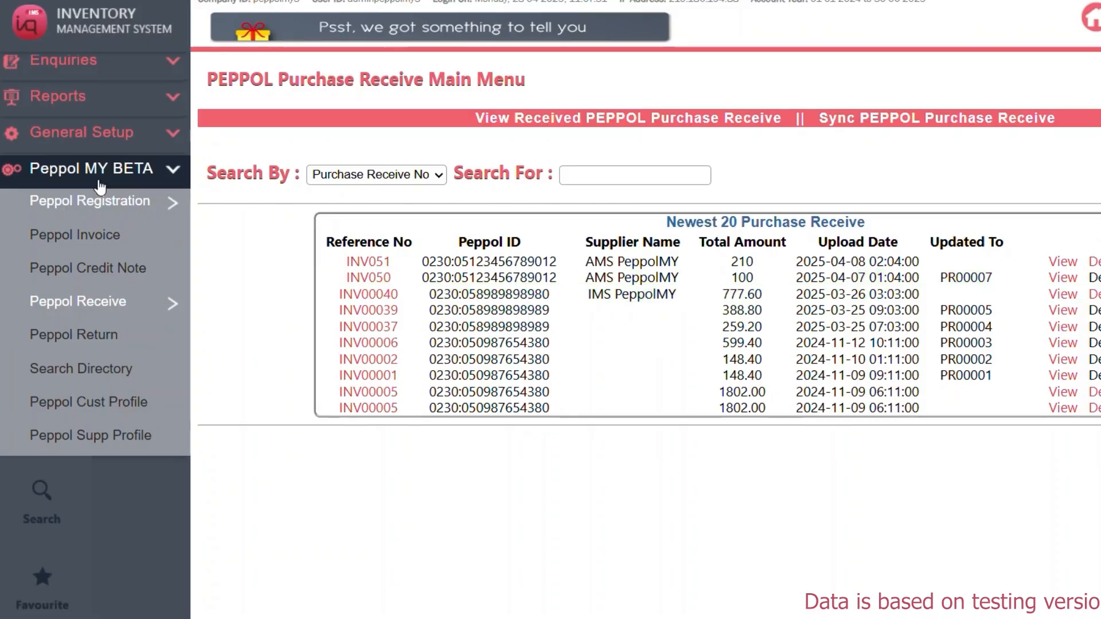
- Delete purchase receive PR00007, created from INV050, from the Purchase Receive list
scroll(93, 171, "up", 3)
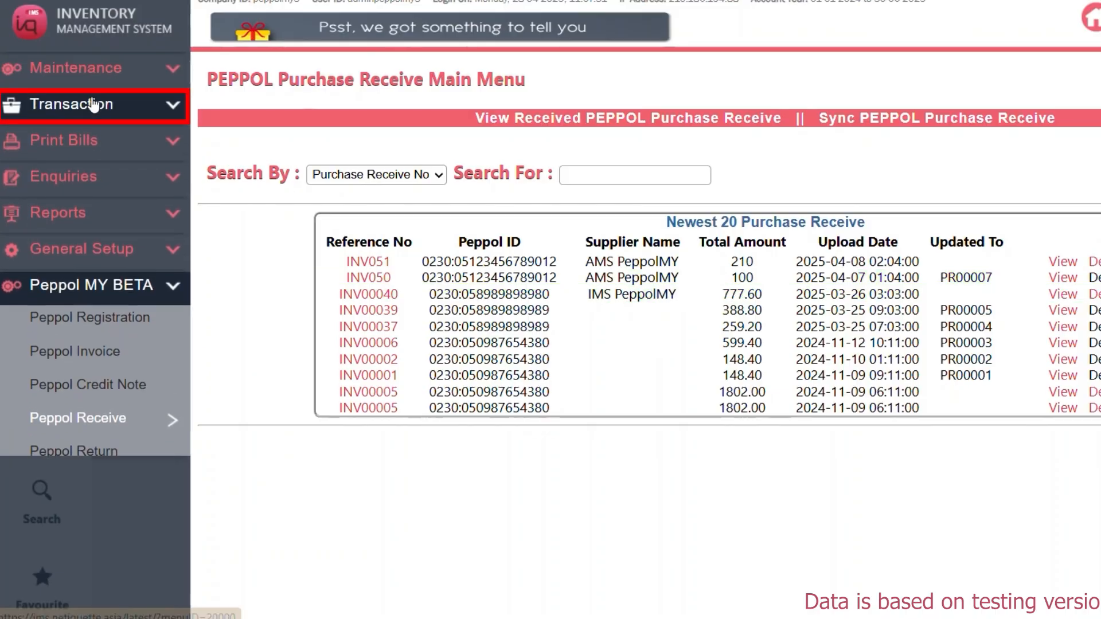
left_click(93, 104)
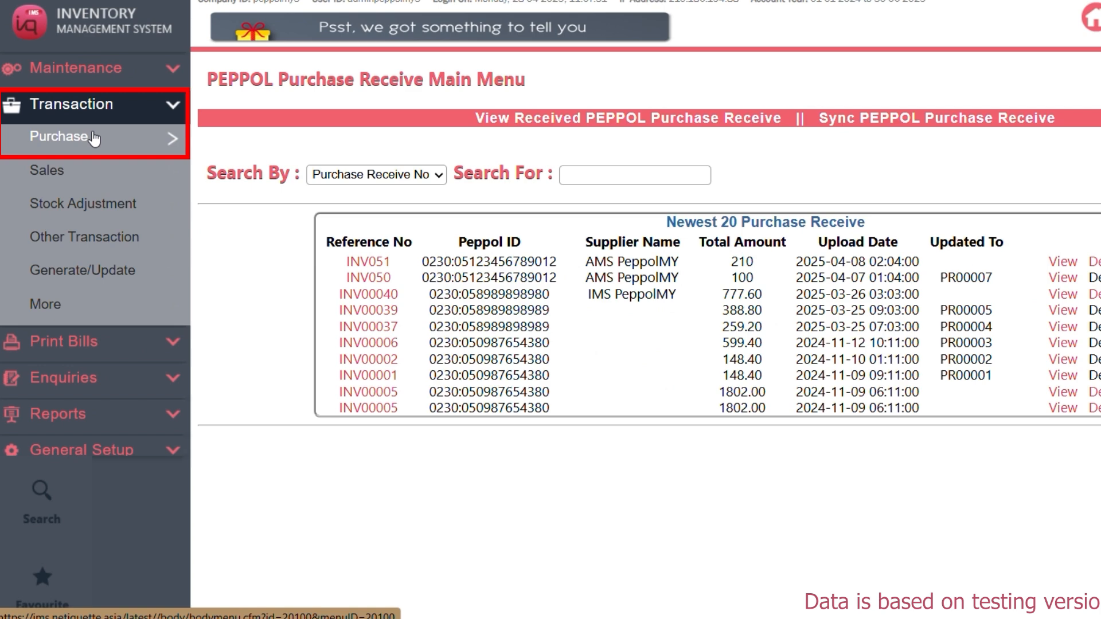
left_click(93, 137)
left_click(710, 152)
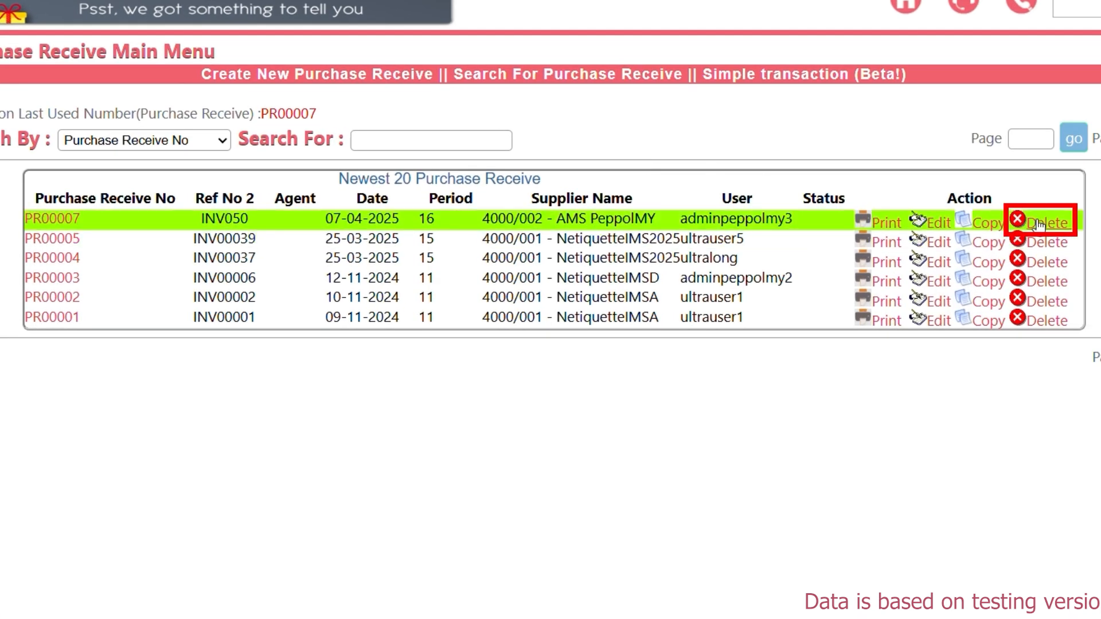
left_click(1037, 224)
scroll(544, 416, "down", 2)
left_click(540, 603)
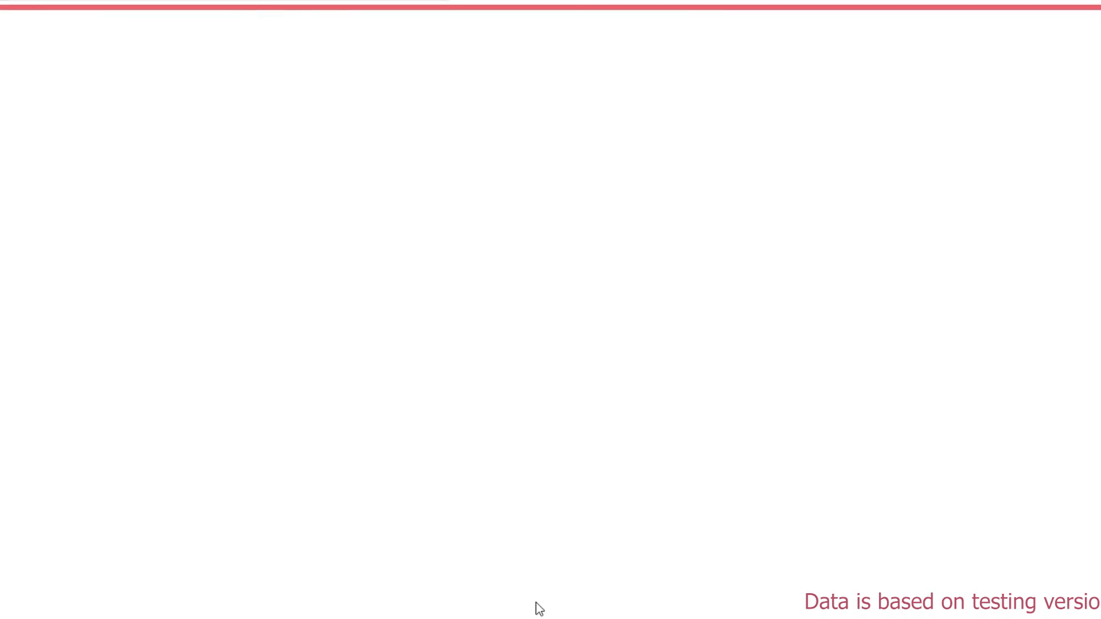
left_click(559, 586)
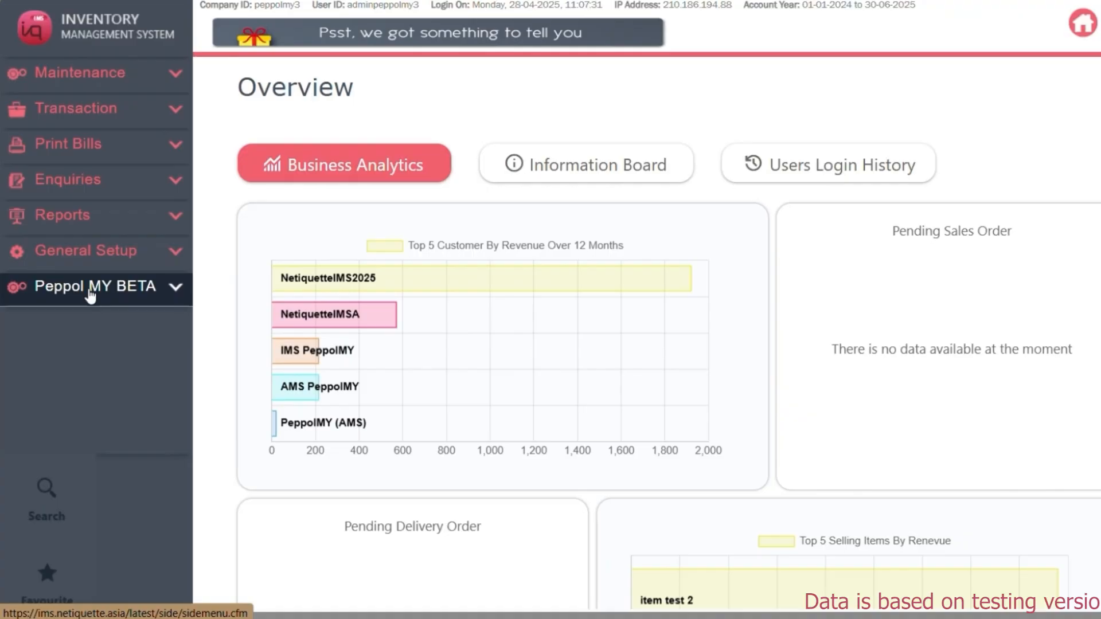
- Sync the PEPPOL purchase returns for supplier 4000/001 - IMS PeppolMY
left_click(91, 287)
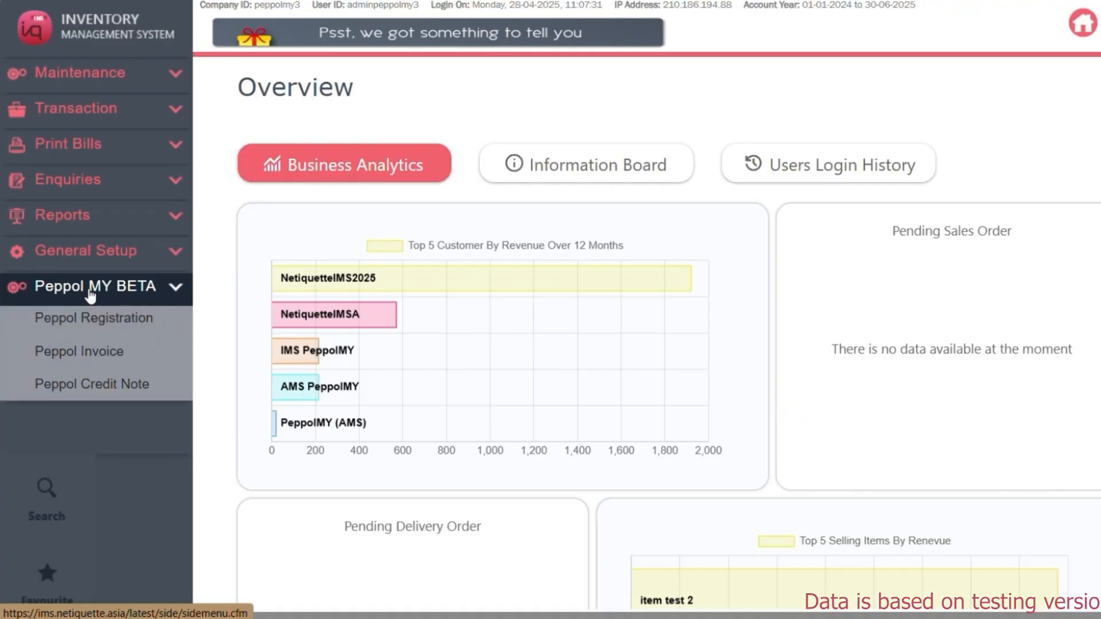
scroll(131, 354, "down", 3)
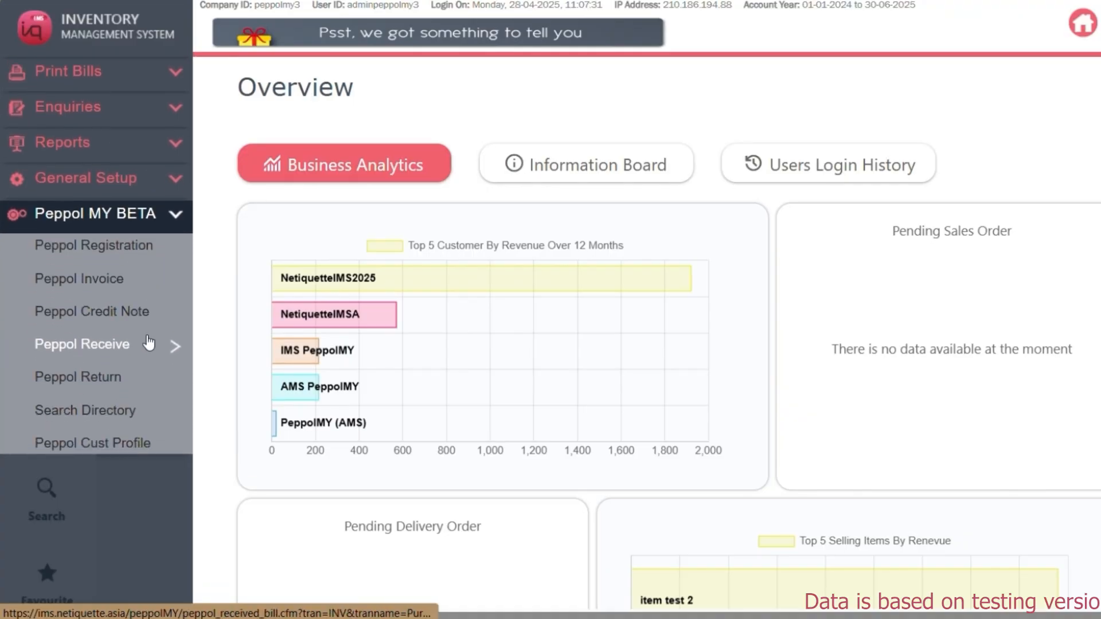
left_click(173, 338)
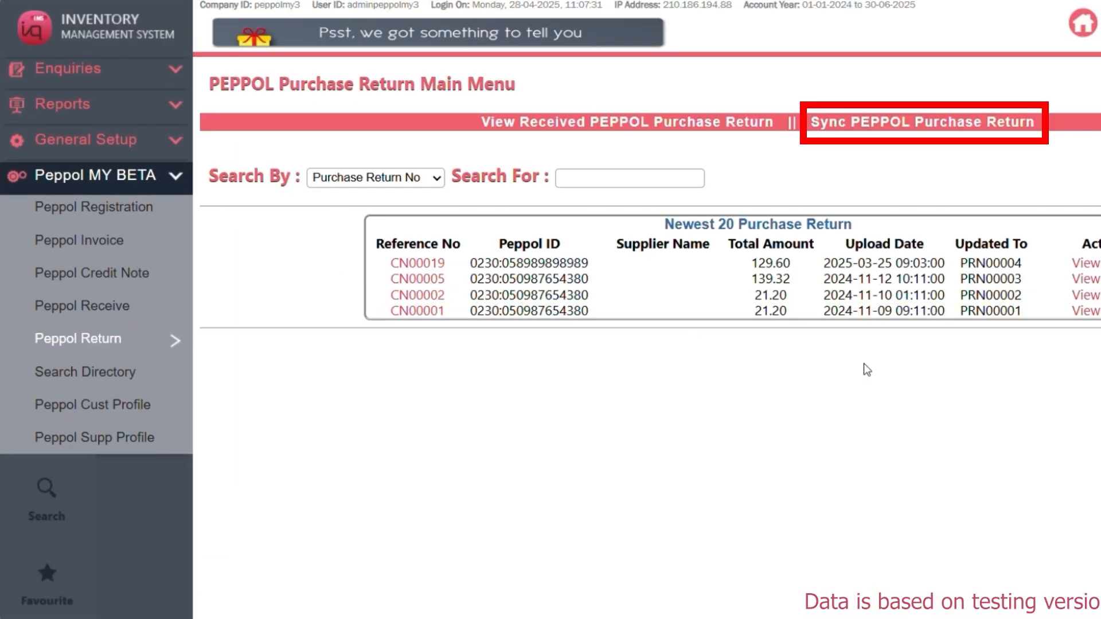
left_click(881, 123)
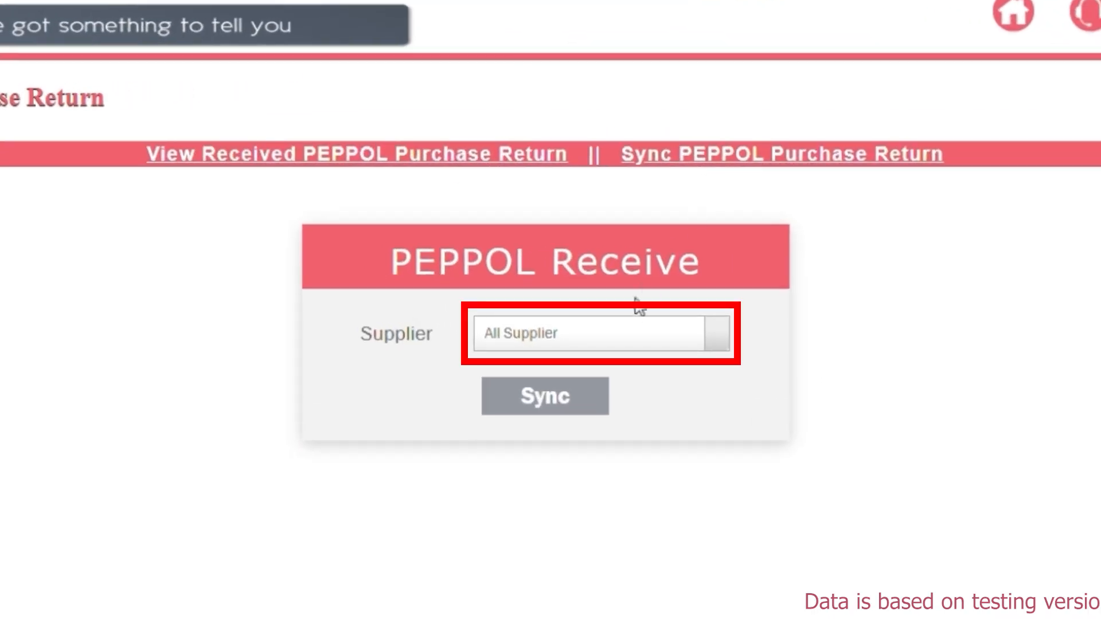
left_click(631, 338)
left_click(530, 404)
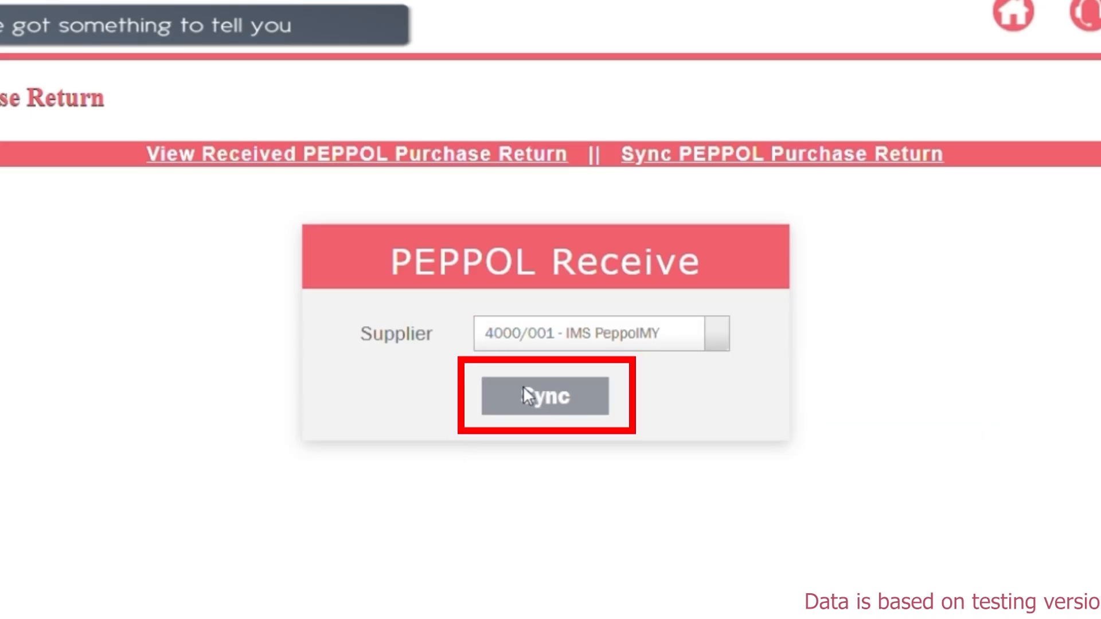
left_click(522, 387)
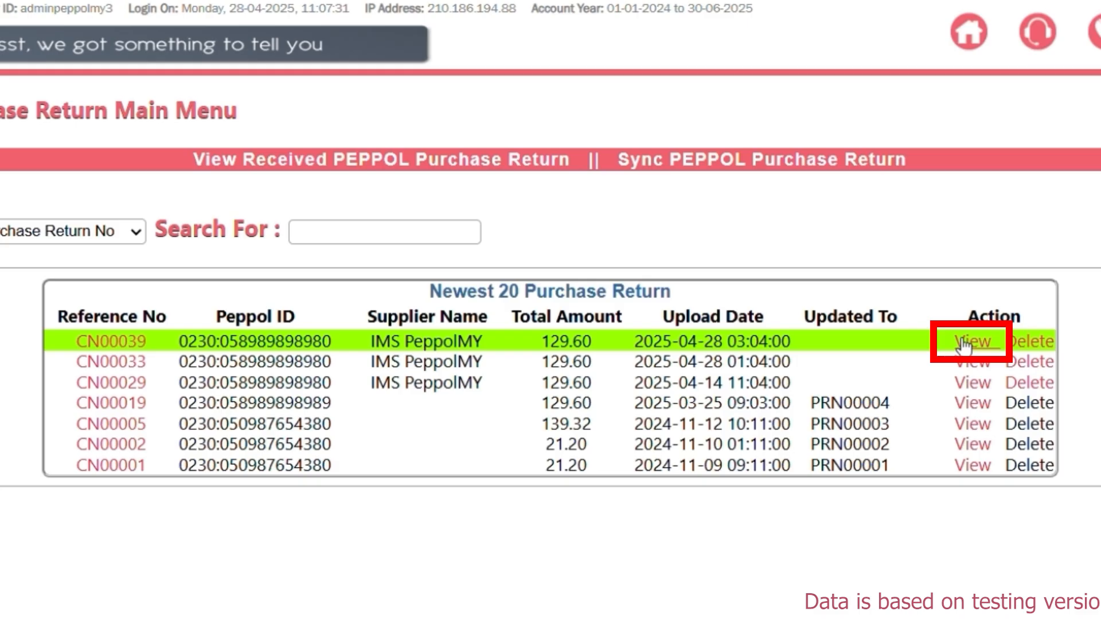
- Create a new purchase return from received credit note CN00039 with item test 1, and reopen the Purchase Return list
left_click(969, 342)
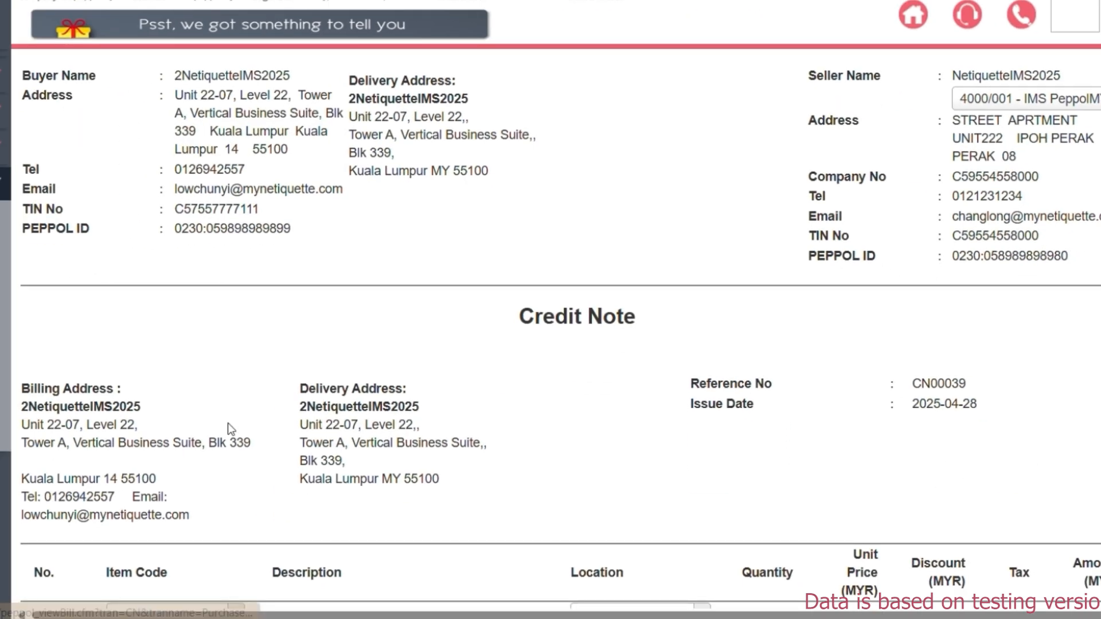
scroll(228, 429, "down", 4)
left_click(159, 393)
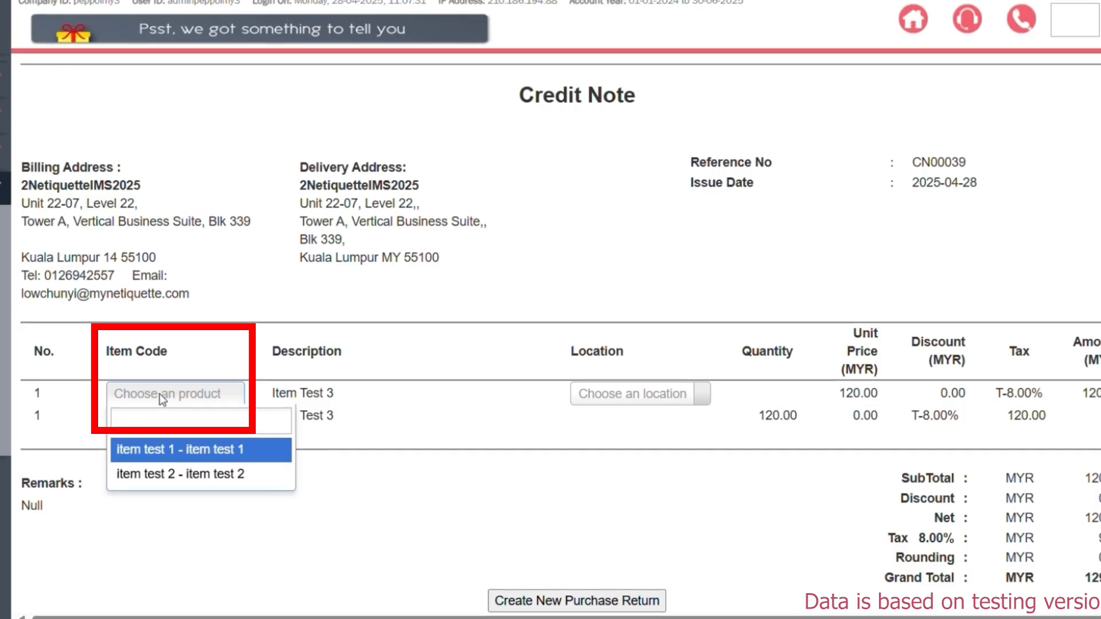
left_click(188, 453)
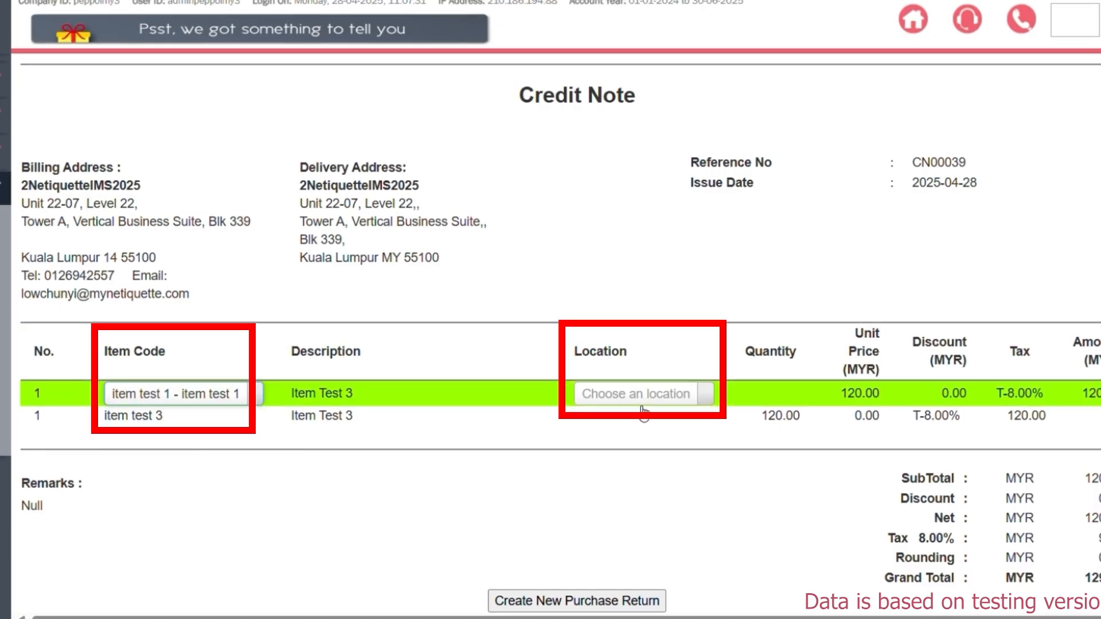
left_click(593, 601)
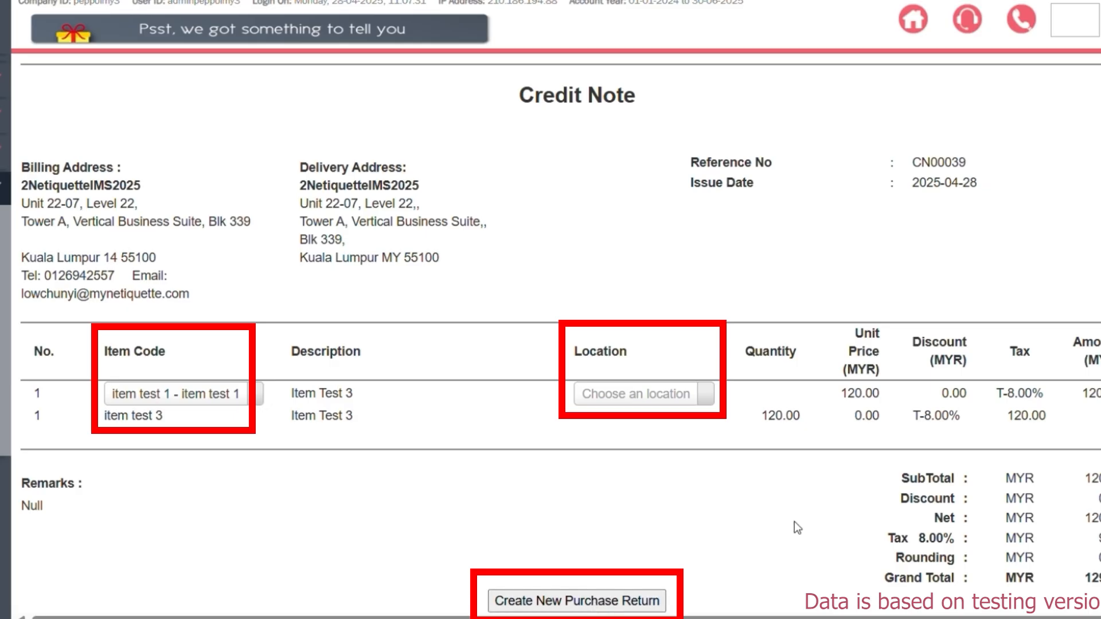
left_click(581, 602)
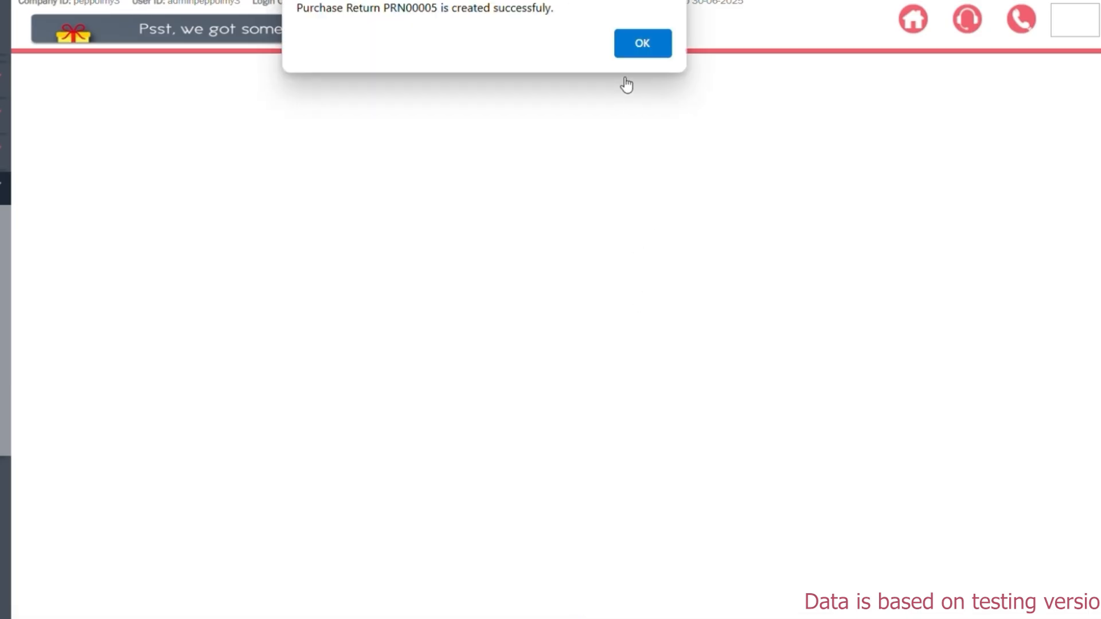
left_click(643, 51)
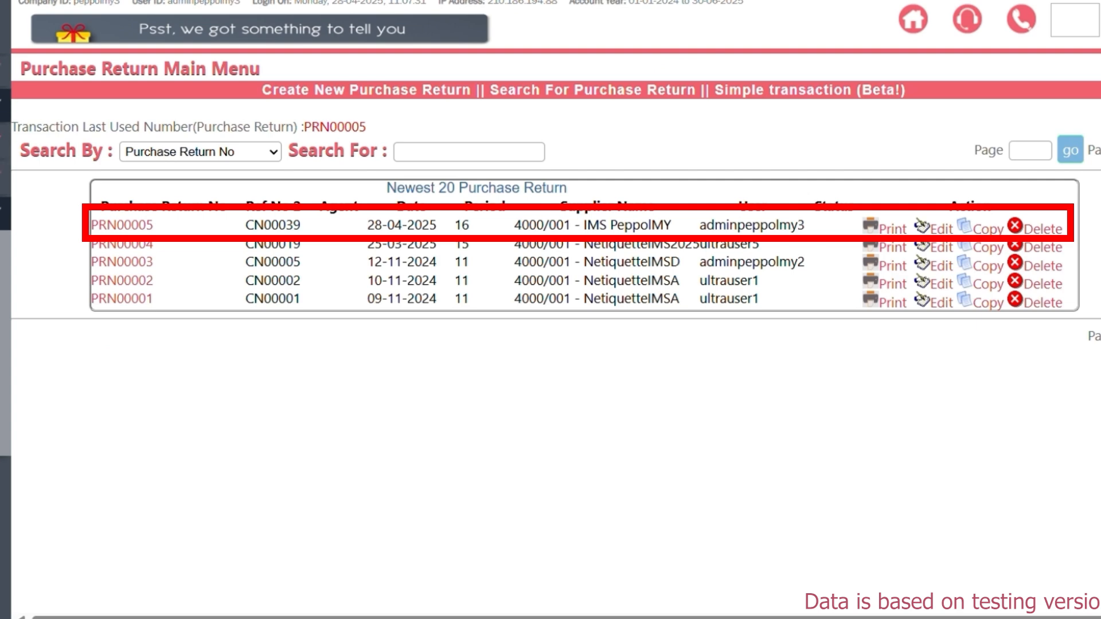
left_click(258, 225)
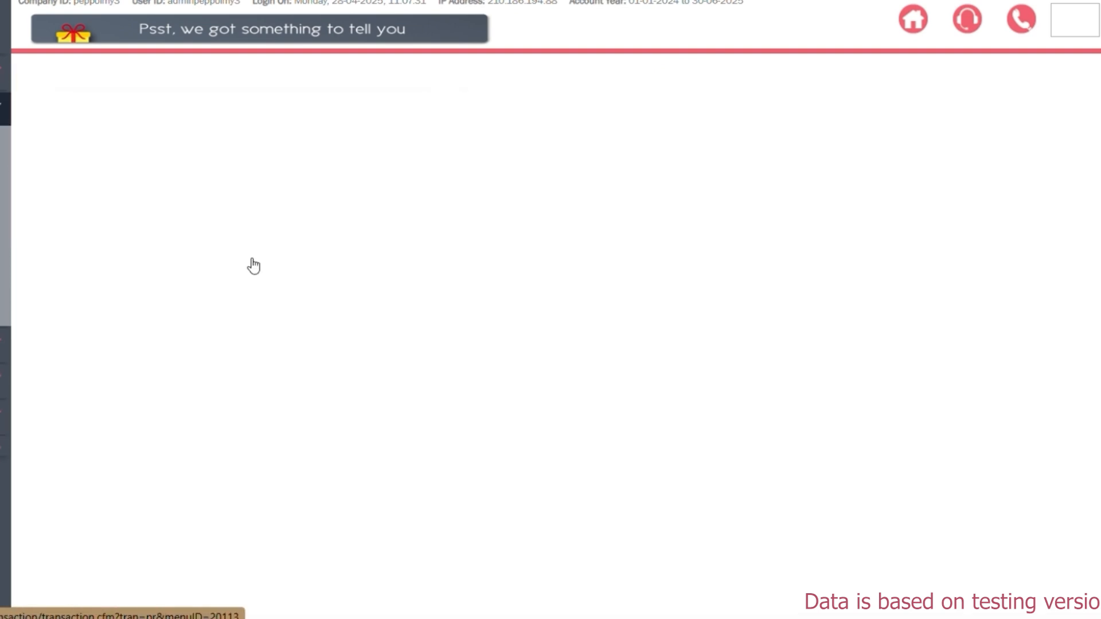